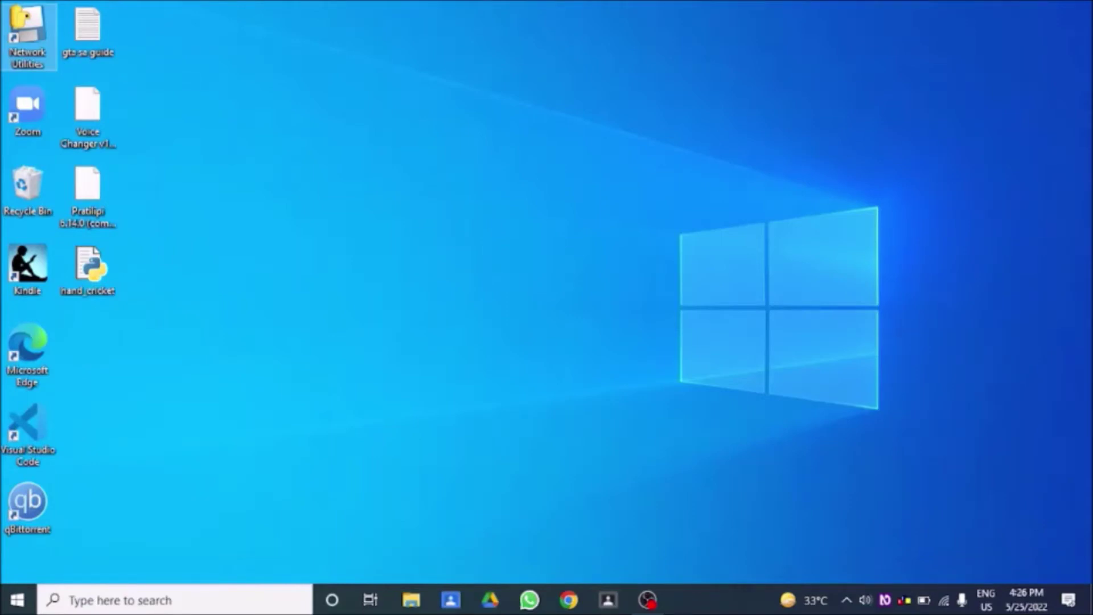
Open the shared file link ending in view?usp=sharing from the Run dialog's history
key(super+r)
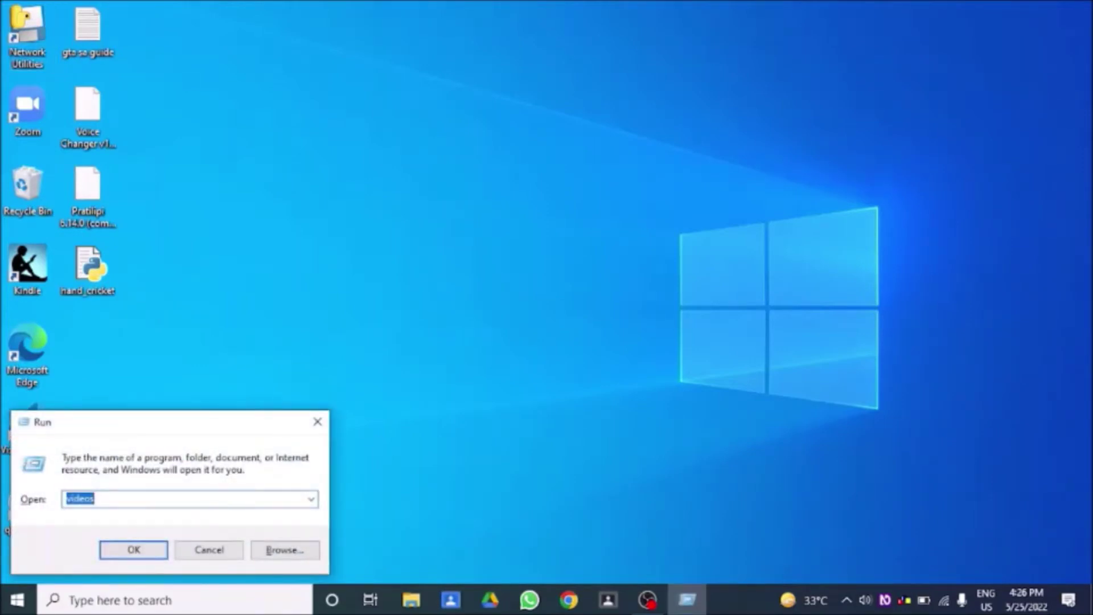
key(Down)
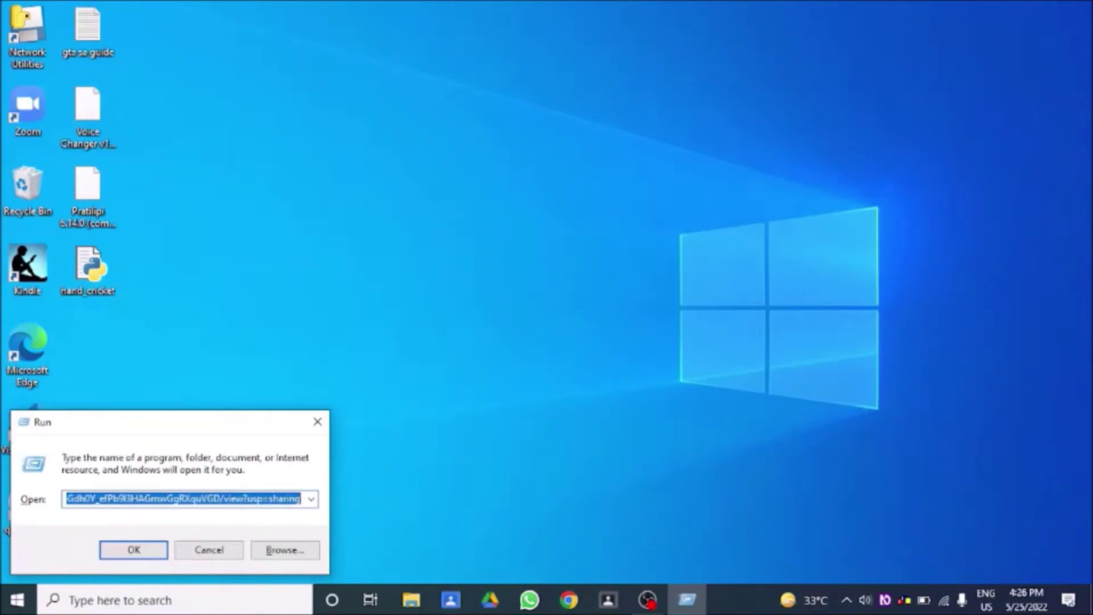
key(Return)
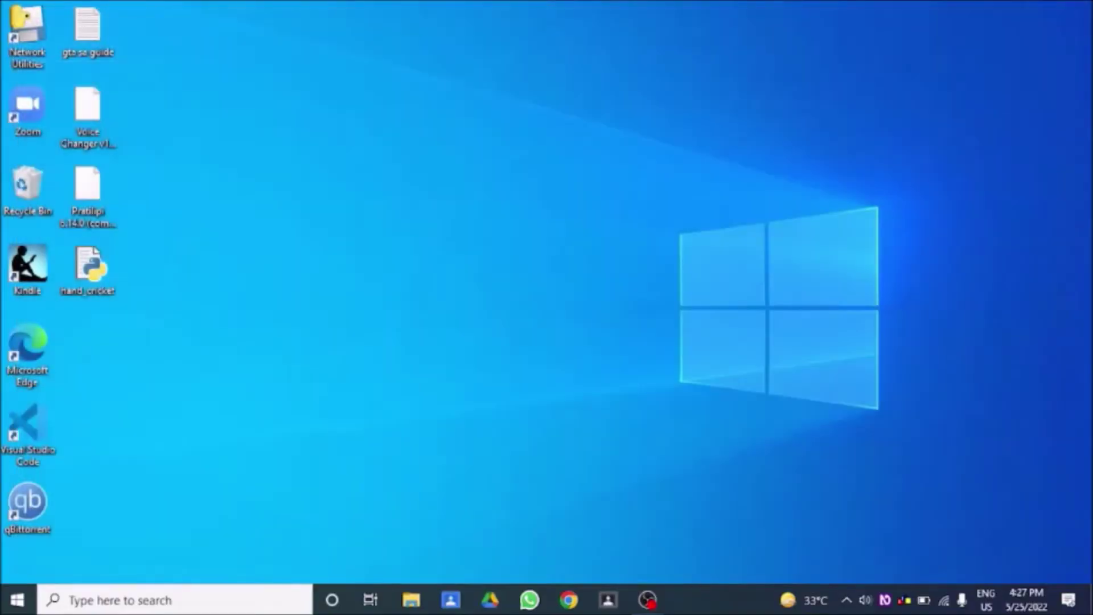
Open the Downloads folder by running downloads from the Run dialog
key(super+r)
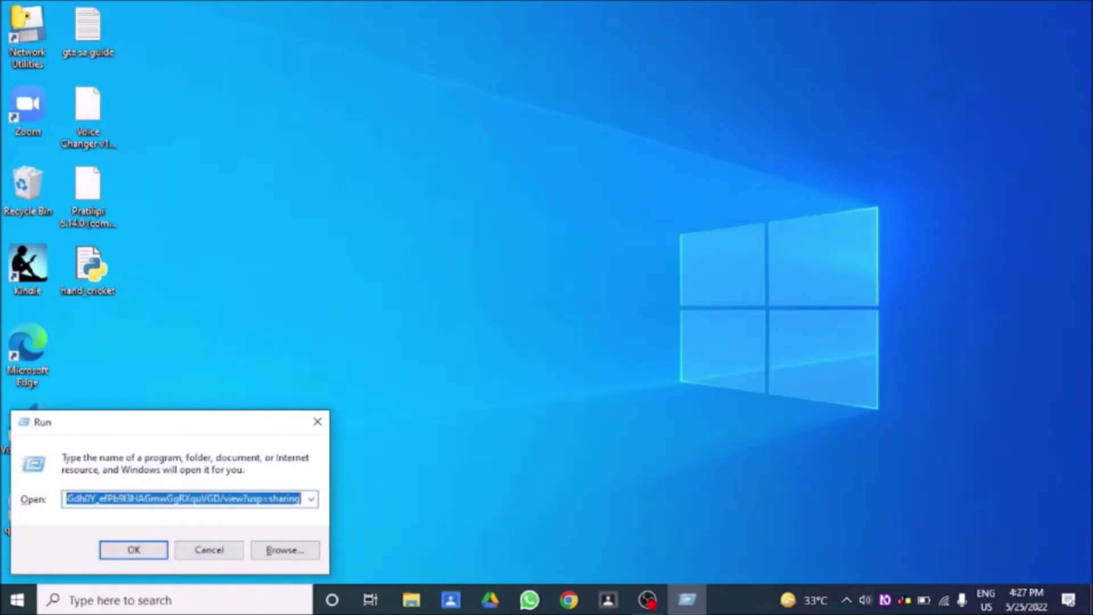
text(downloads)
key(Return)
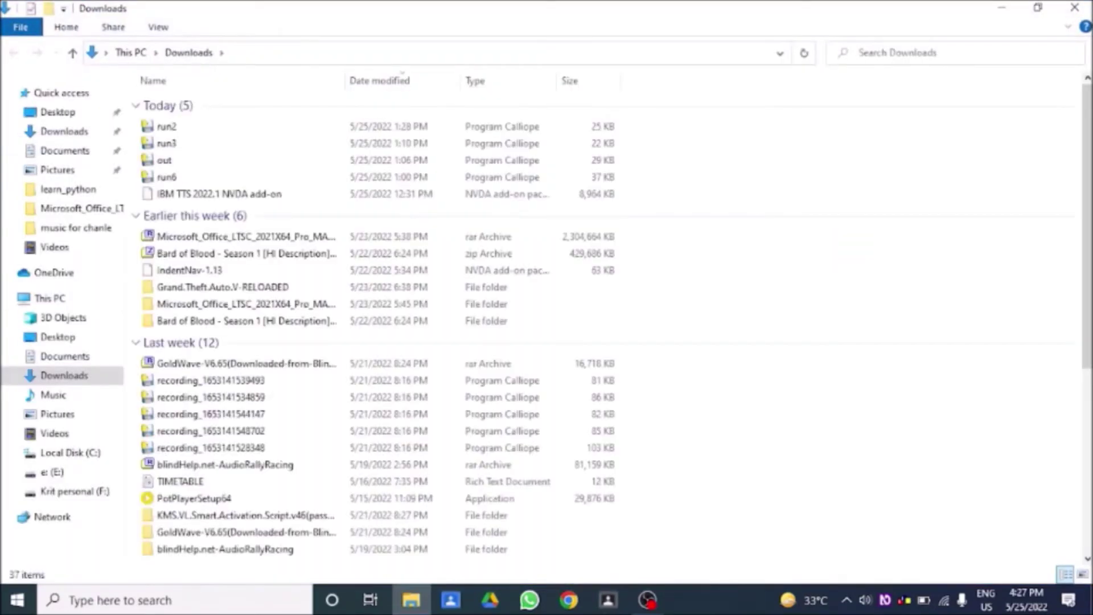
Find the extracted Microsoft_Office_LTSC_2021X64_Pro_MAY_2022 folder among this week's downloads and open it
click(166, 126)
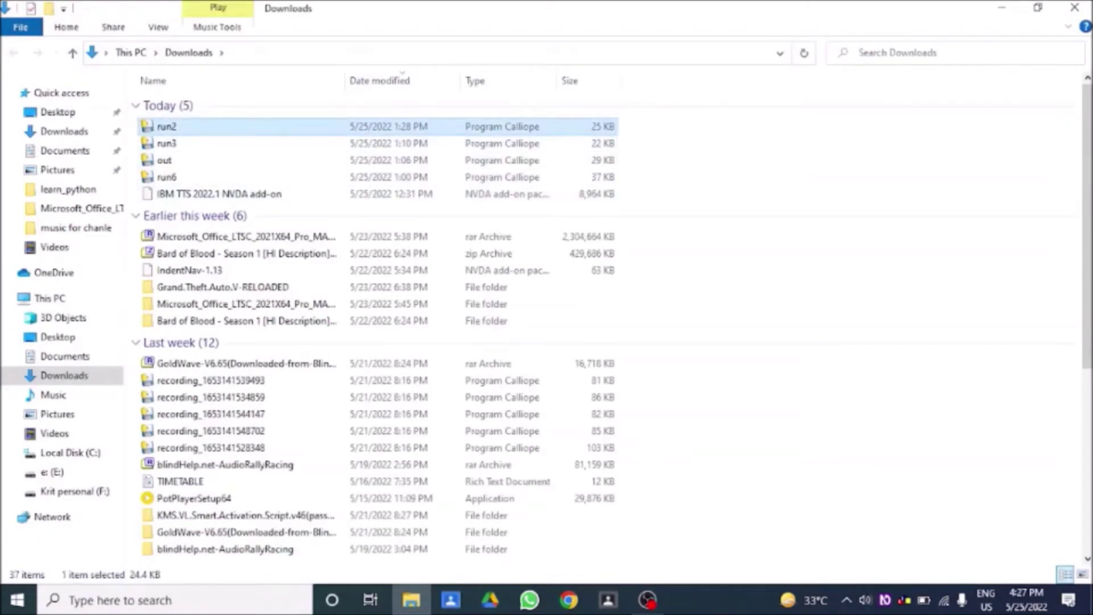
key(Down)
key(Down)
key(Down)
key(Down)
key(Down)
key(Down)
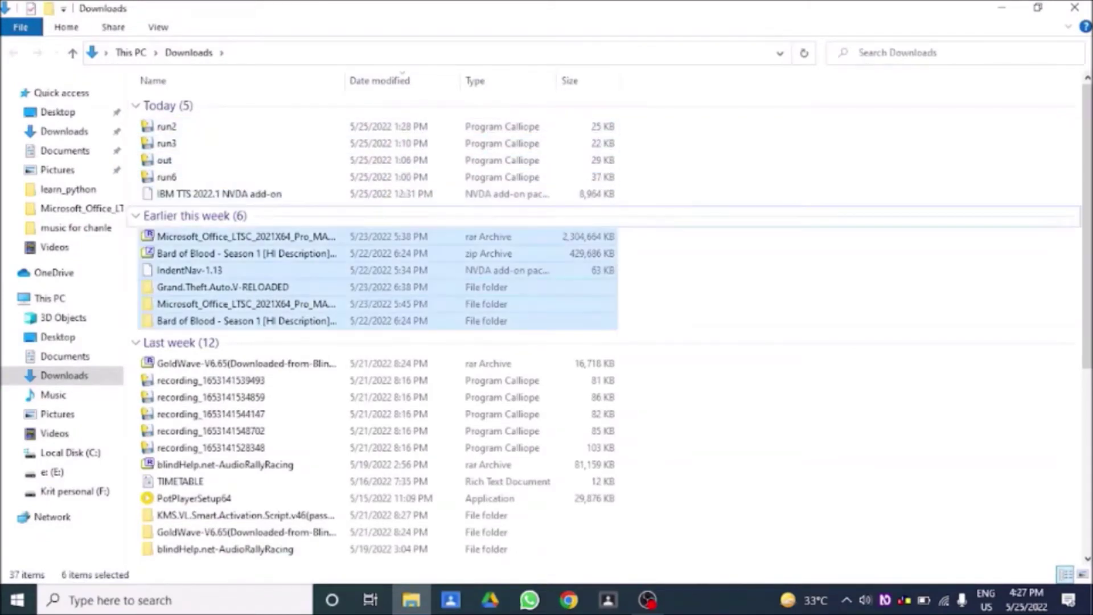
key(Down)
key(Down)
key(Down)
key(Down)
key(Down)
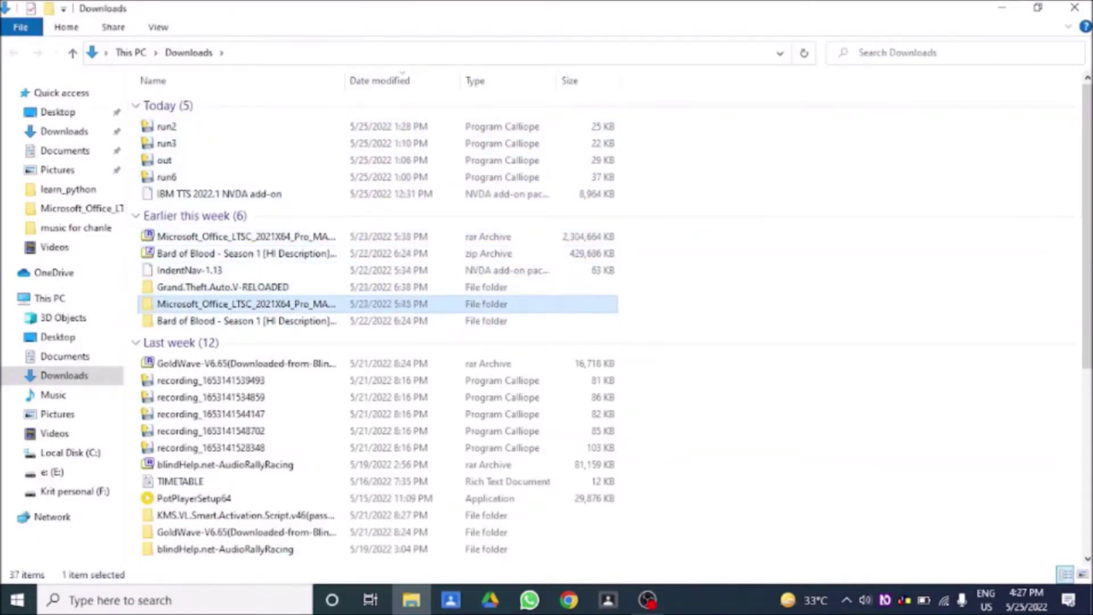
key(Up)
key(Right)
key(Left)
key(Up)
key(Down)
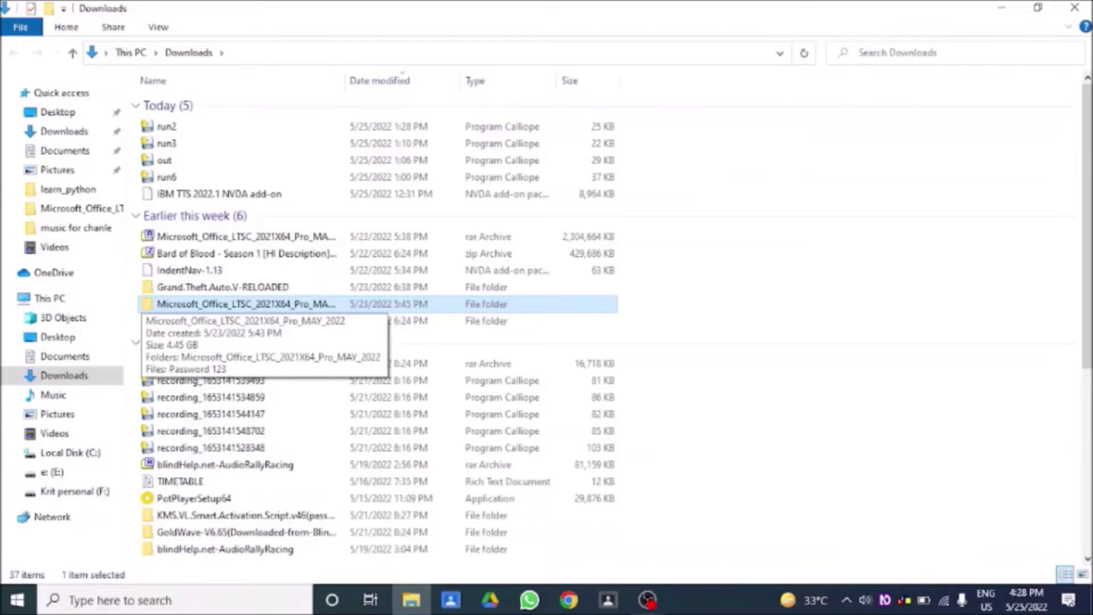
key(Return)
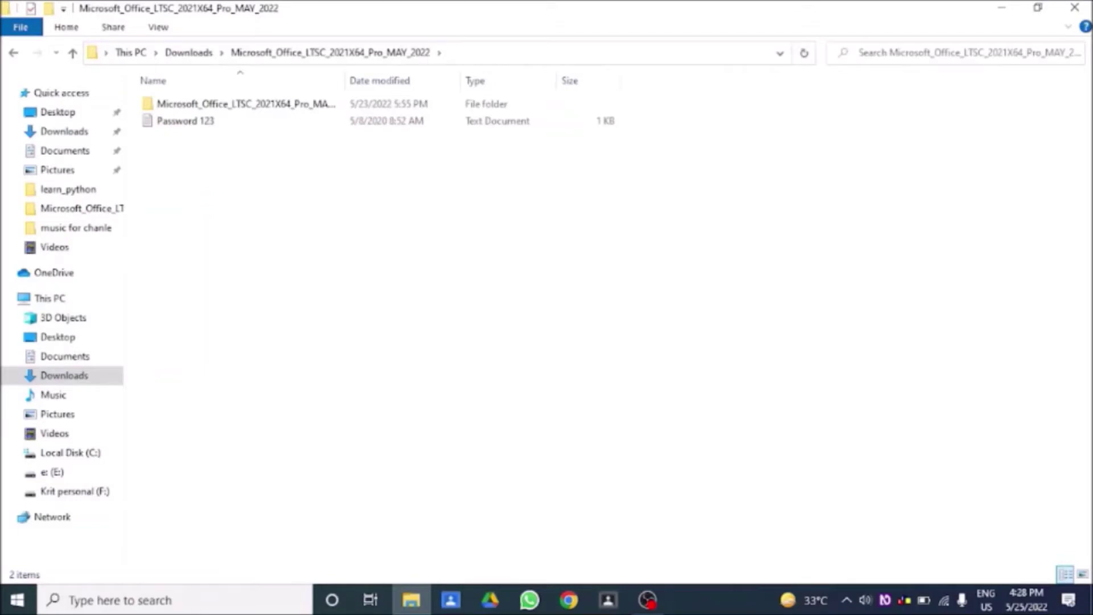
Check the text document beside the nested Microsoft_Office_LTSC_2021X64_Pro_MAY_2022 folder, and open that nested folder
click(185, 120)
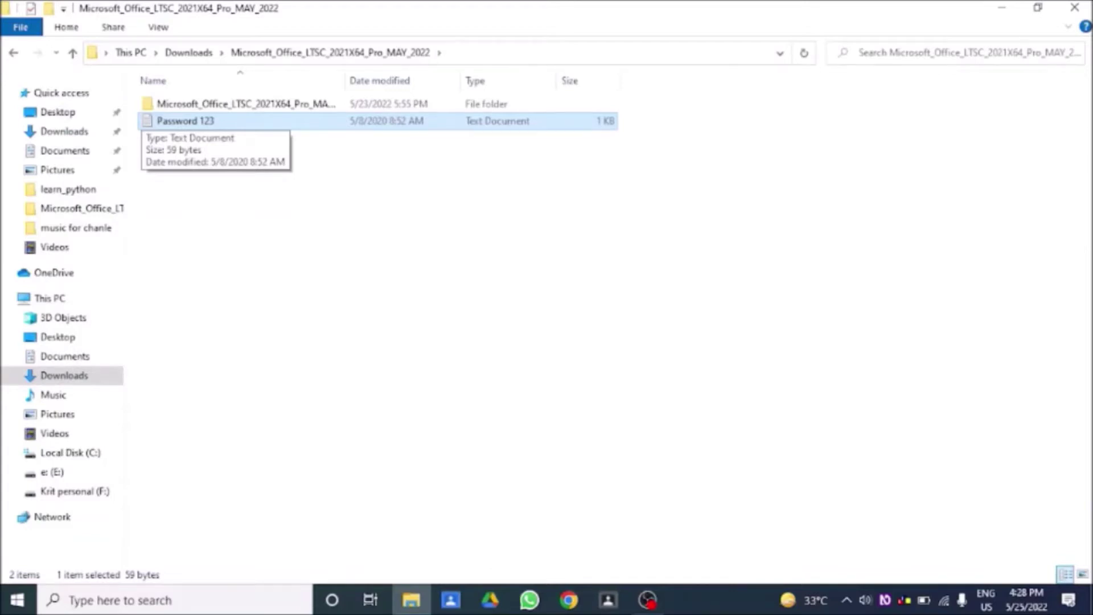
click(245, 103)
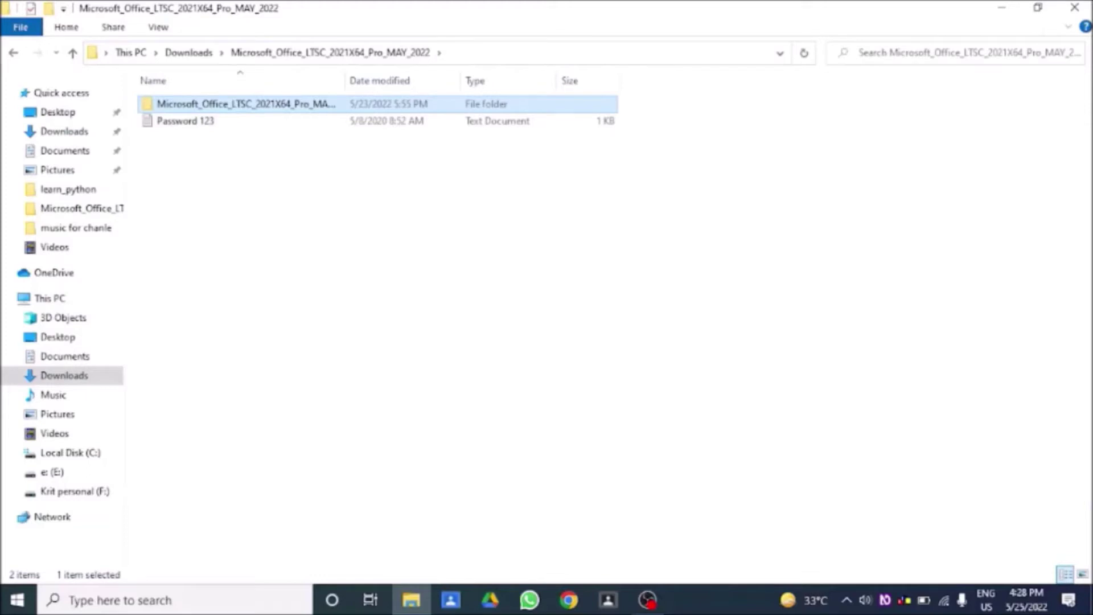
key(Return)
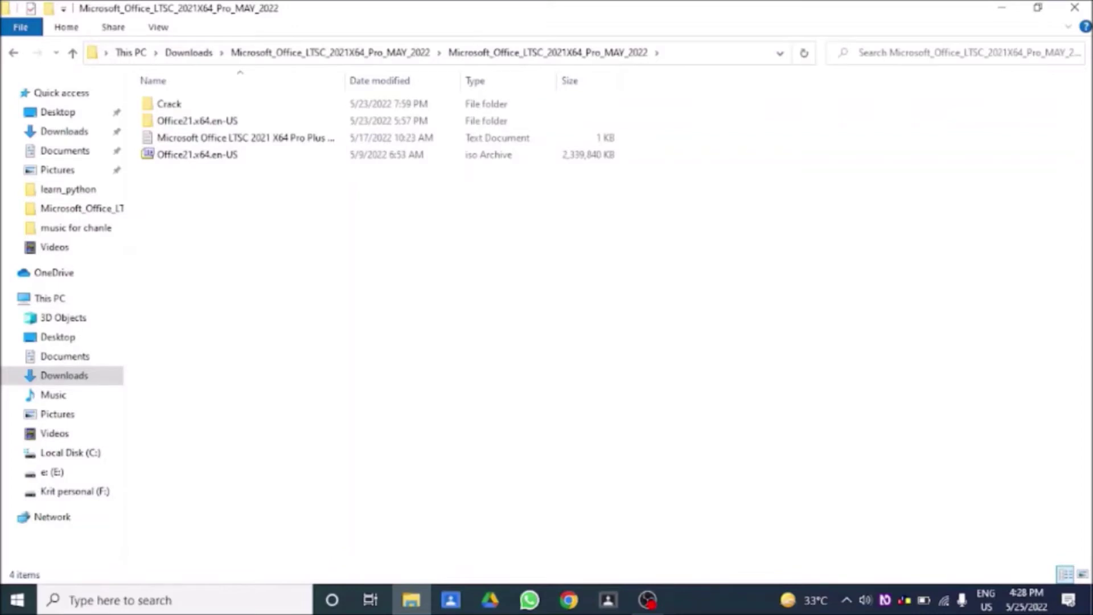
Look over the text document and the ISO archive, and open the extracted Office21.x64.en-US folder
click(197, 121)
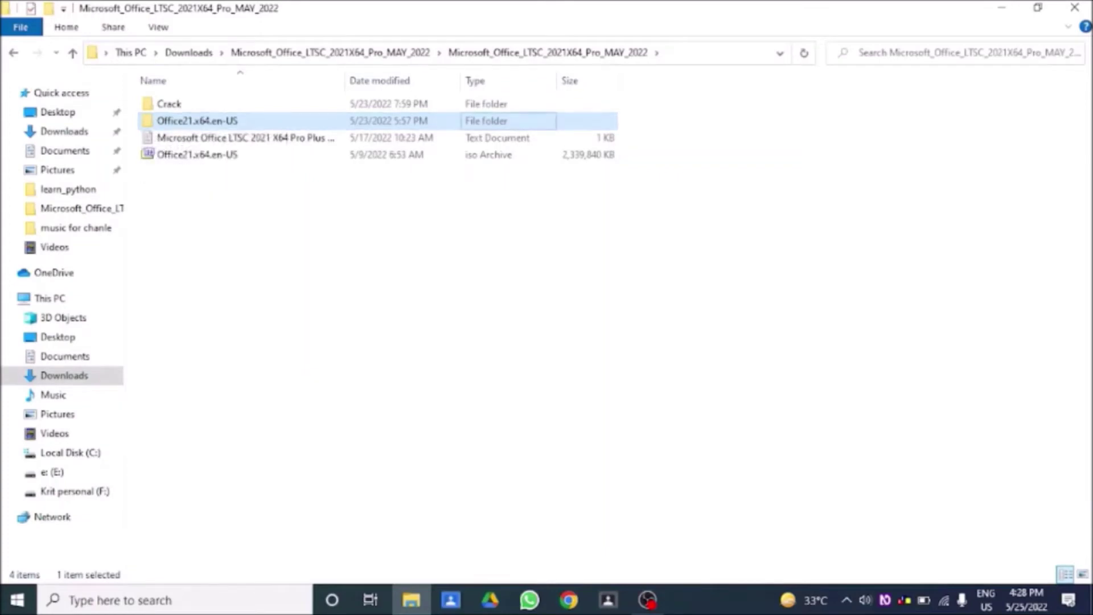
click(245, 137)
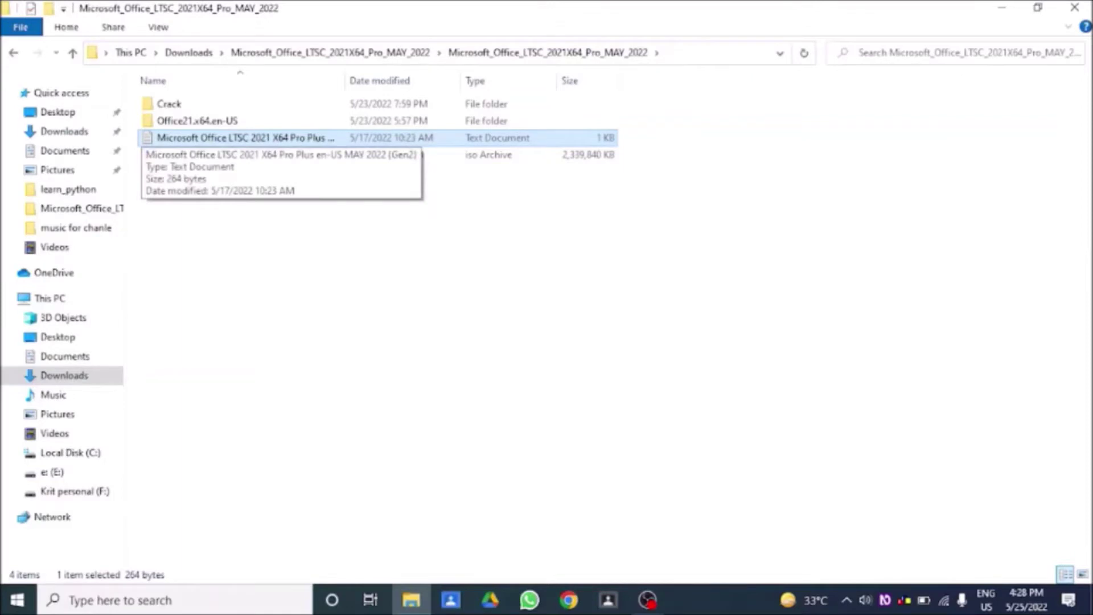
click(197, 154)
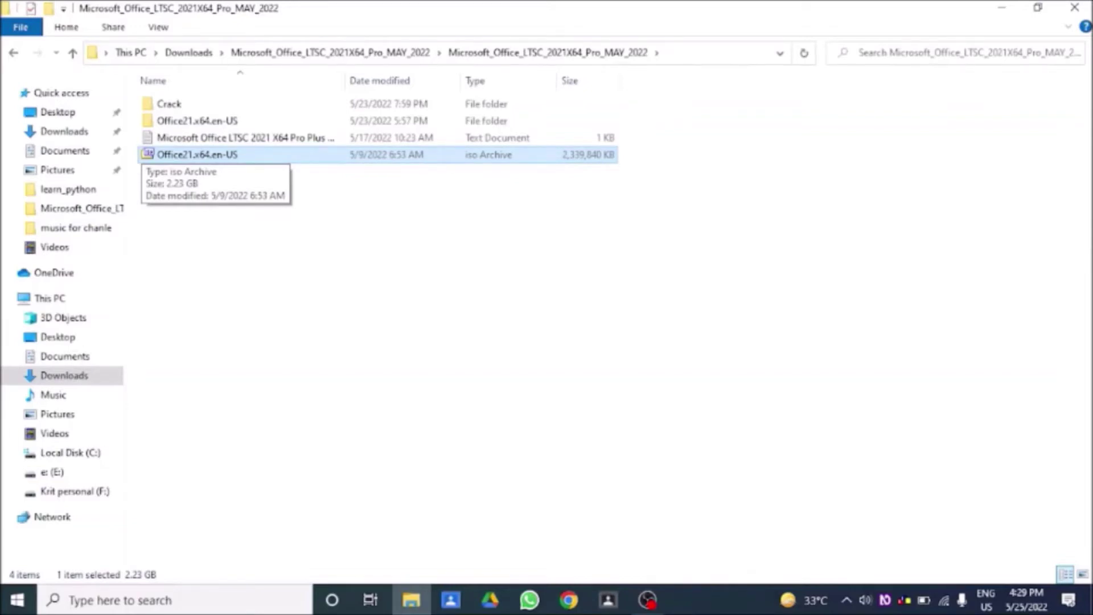
key(Up)
key(Up)
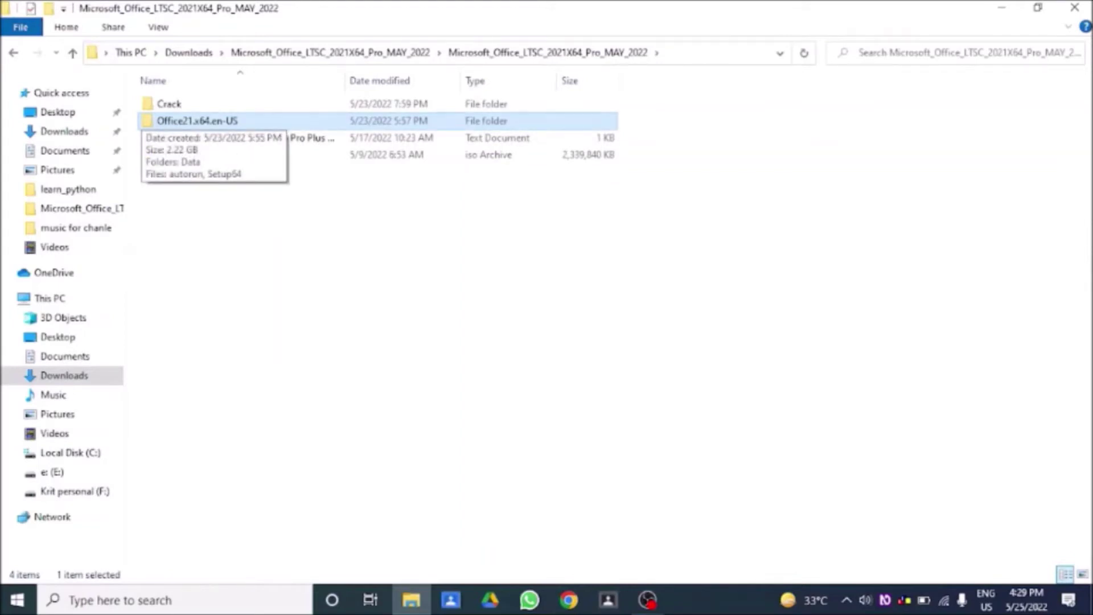
key(Return)
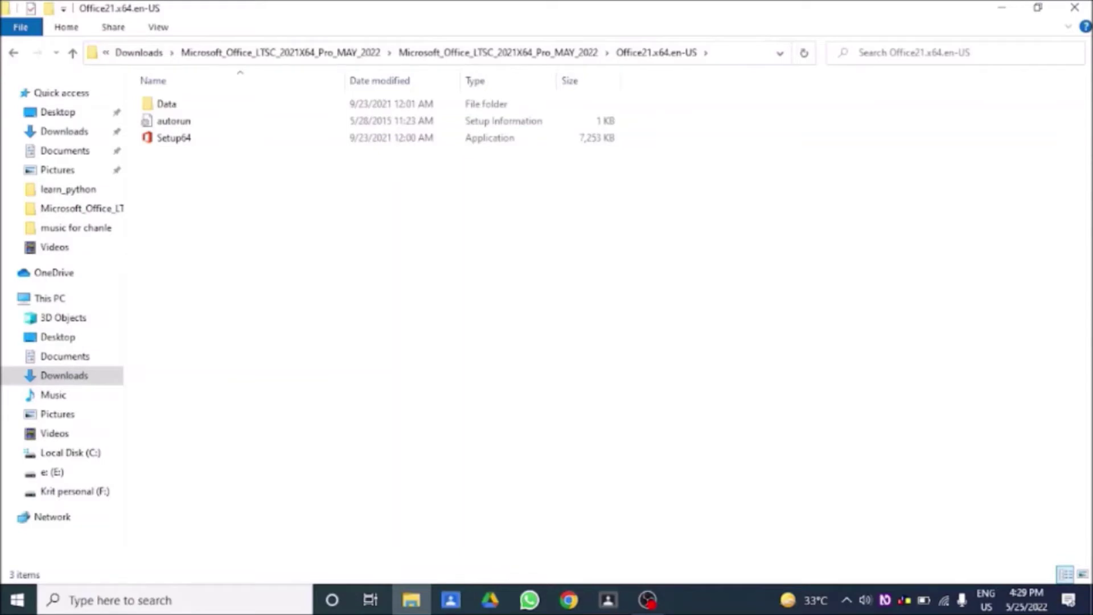
Review the contents of the Office21.x64.en-US folder and launch the Setup64 application to install Office
click(173, 120)
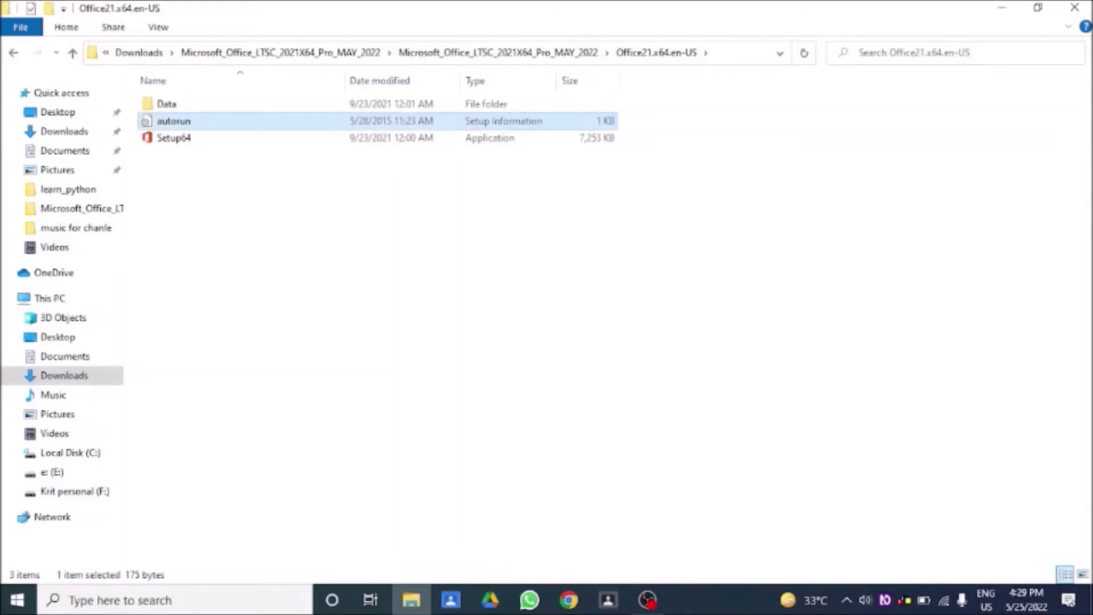
click(174, 138)
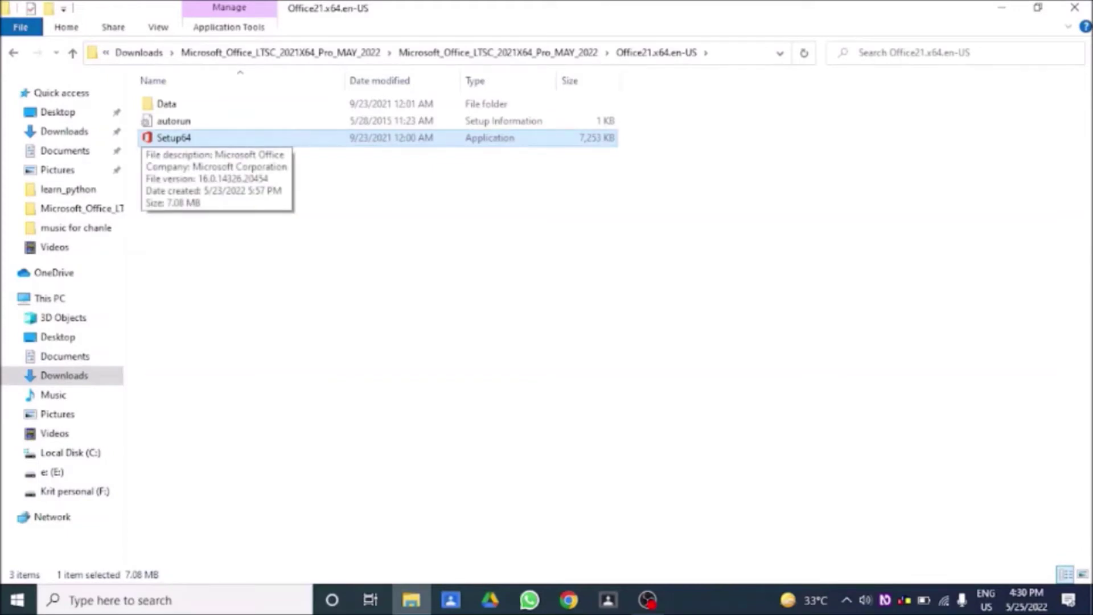
key(Up)
key(Up)
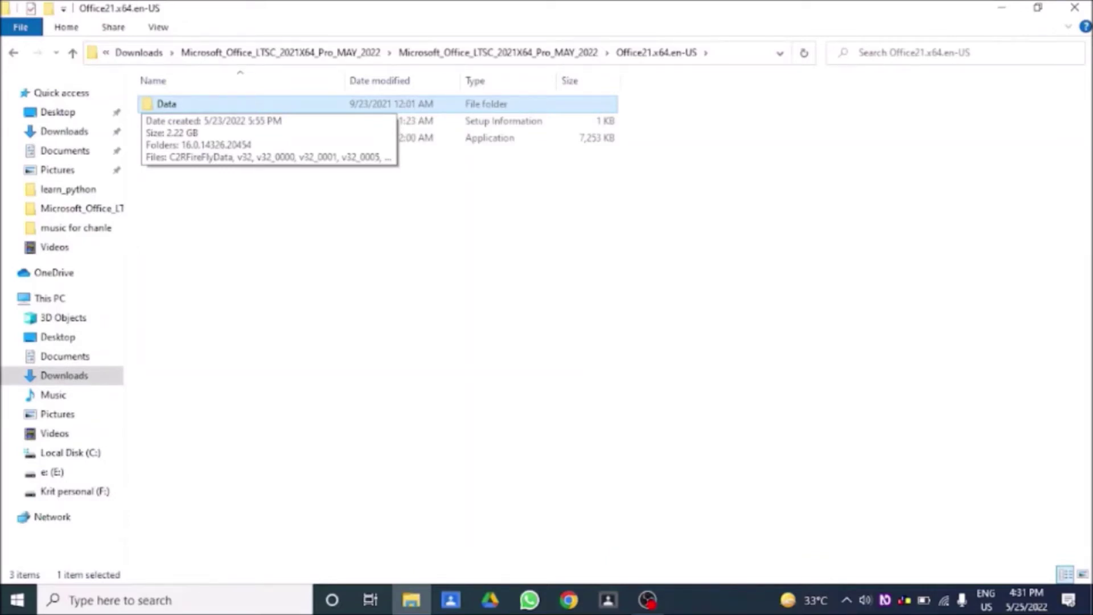
key(Down)
key(Down)
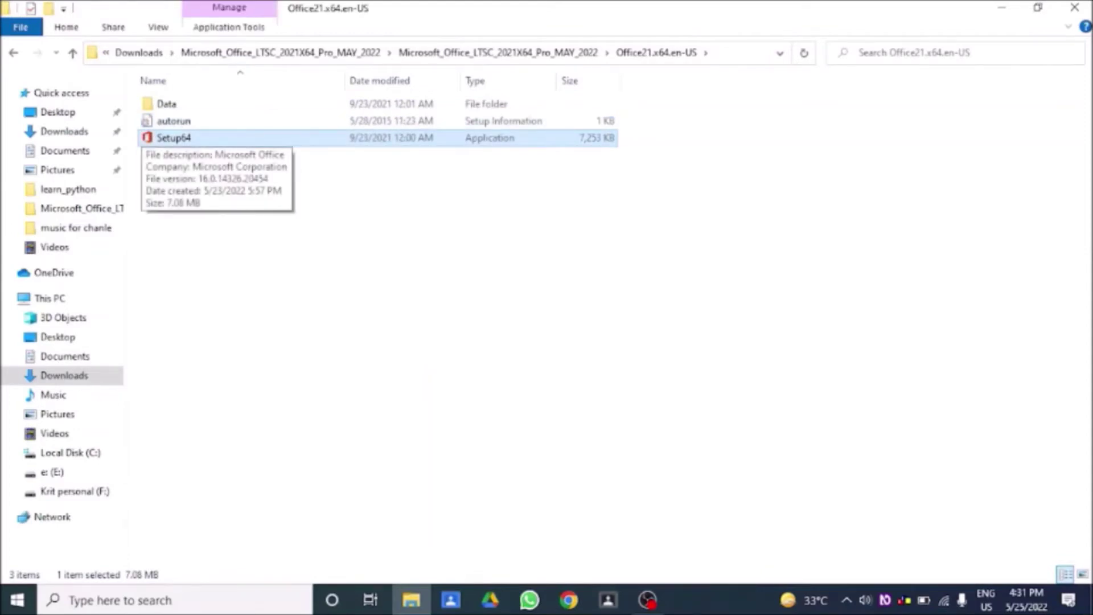
key(Return)
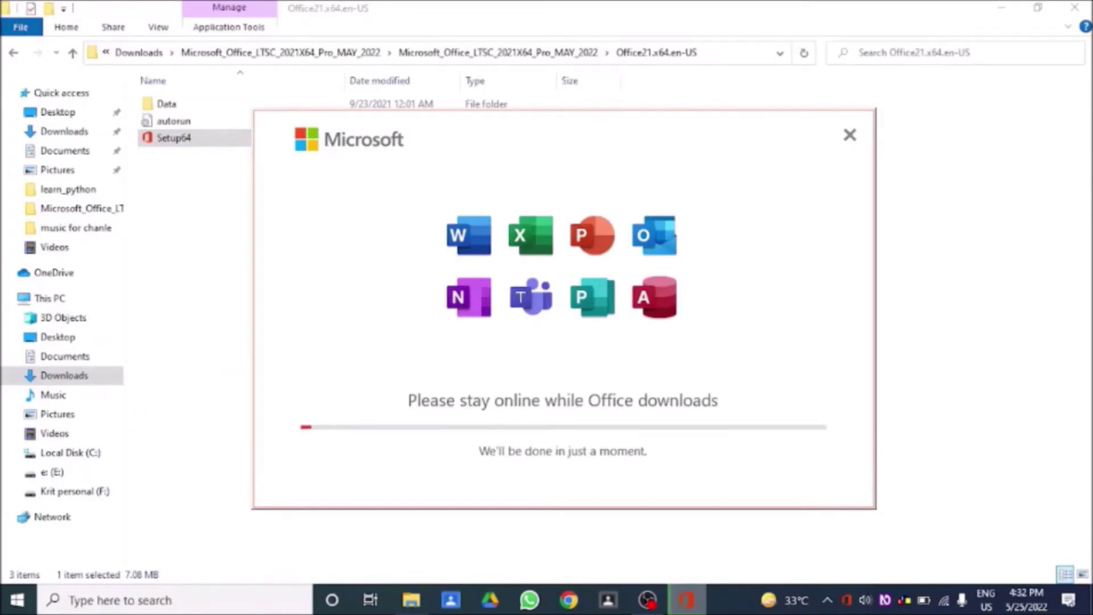
Switch from the running Office installer to the Office21.x64.en-US folder window and close that window
key(alt+Tab)
key(alt+Tab)
key(alt+Tab)
key(alt+Tab)
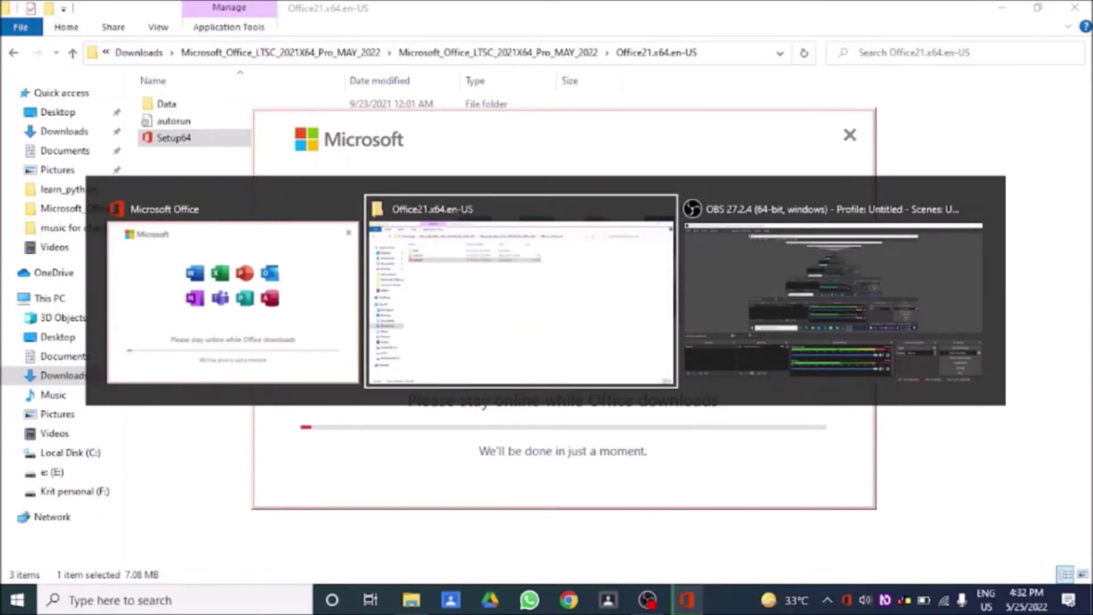
key(alt+Tab)
key(alt+Tab)
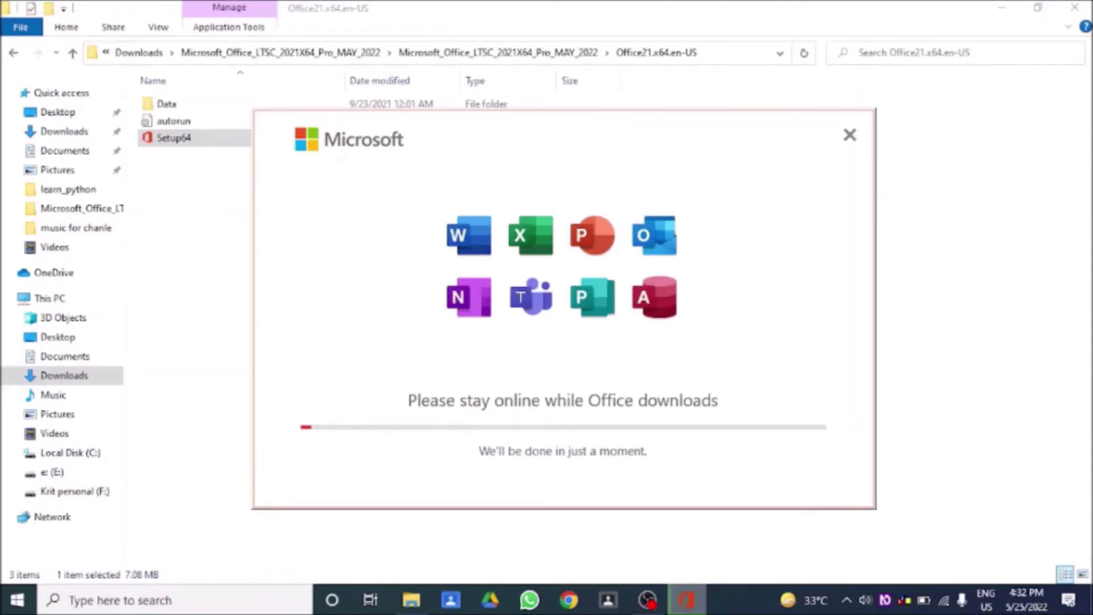
key(alt+Tab)
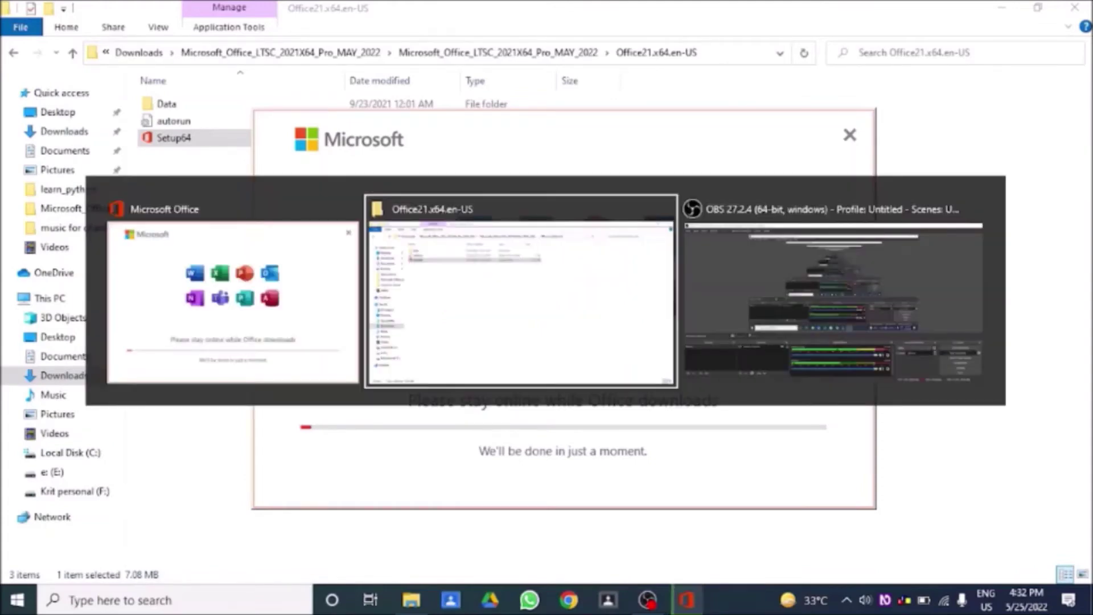
key(alt+Tab)
key(alt+shift+Tab)
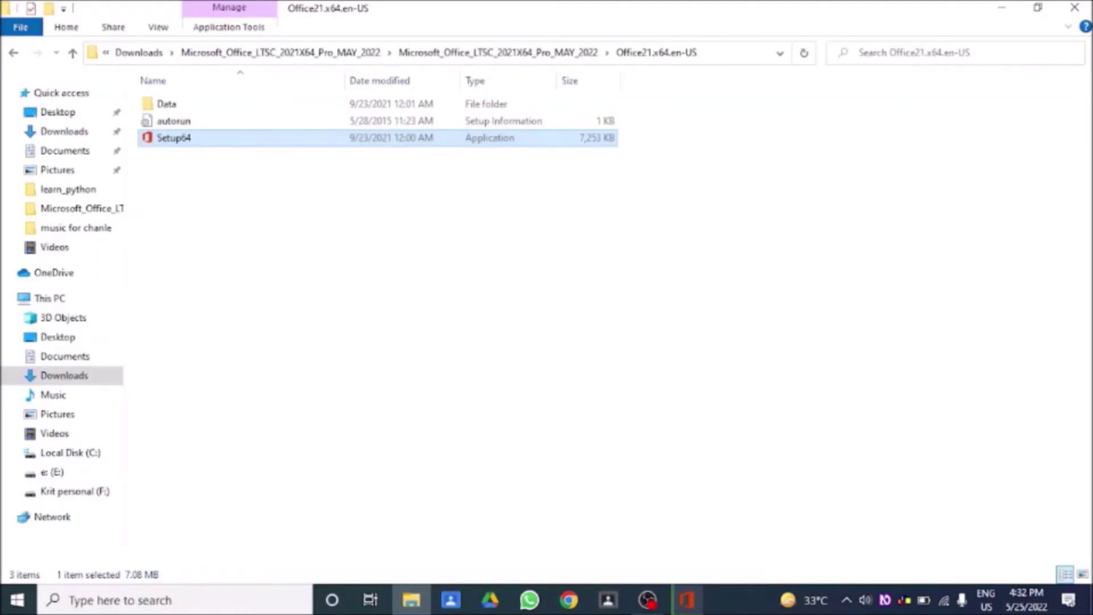
key(alt+F4)
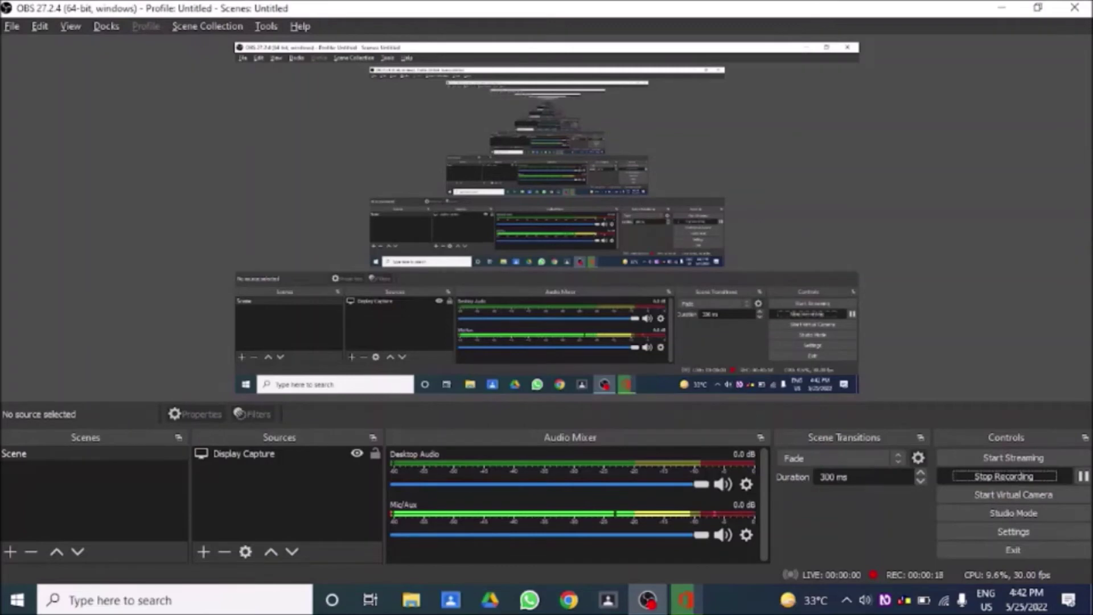
Switch back to the Microsoft Office installer, close its finished installation window and show the desktop
key(alt+Tab)
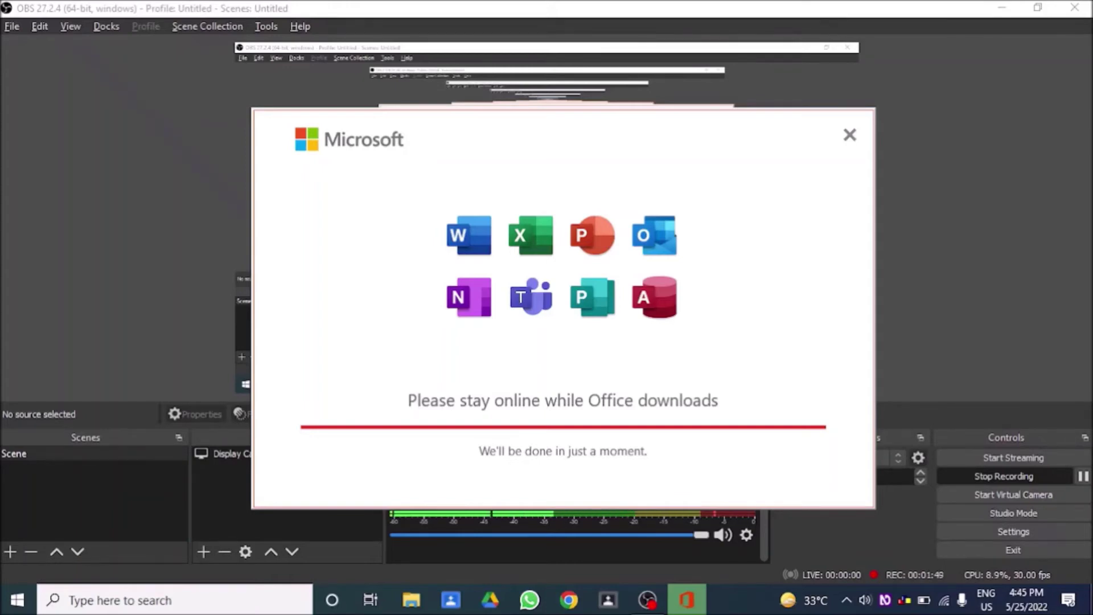
key(alt+Tab)
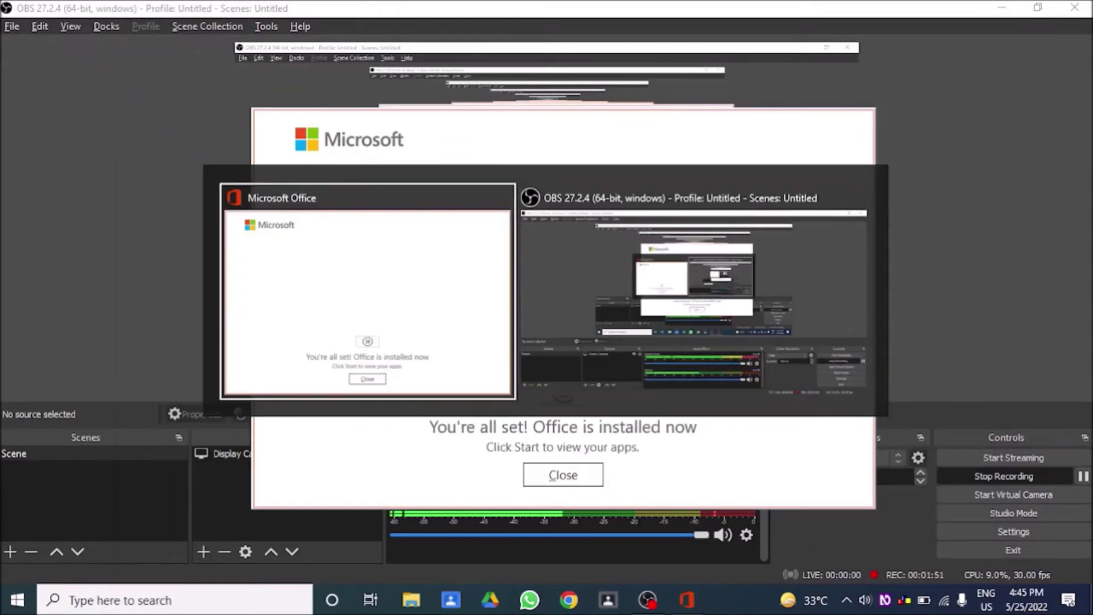
key(alt+Tab)
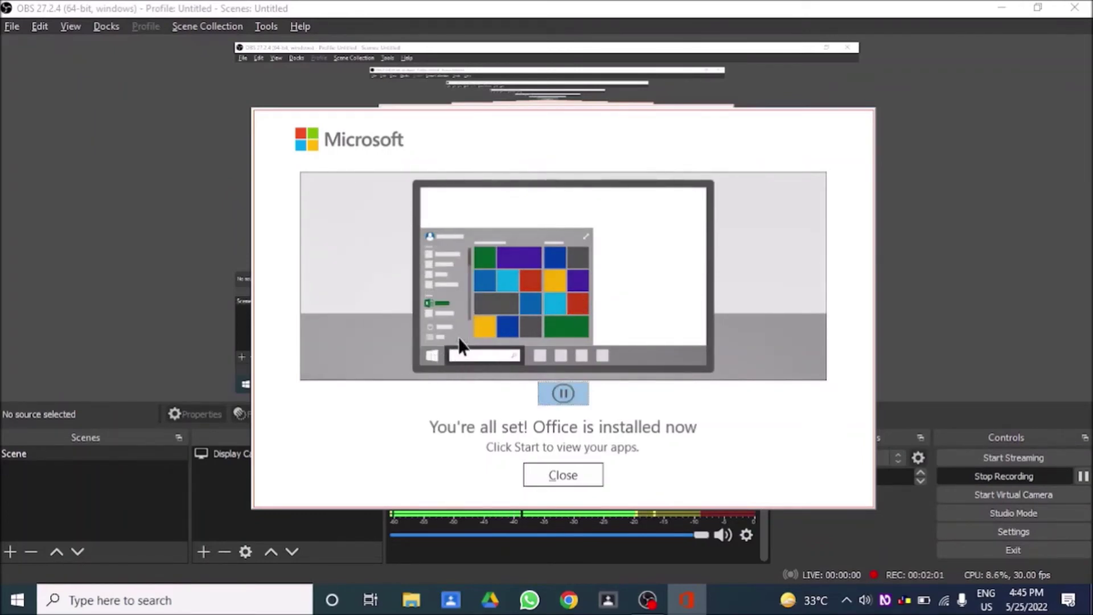
key(Tab)
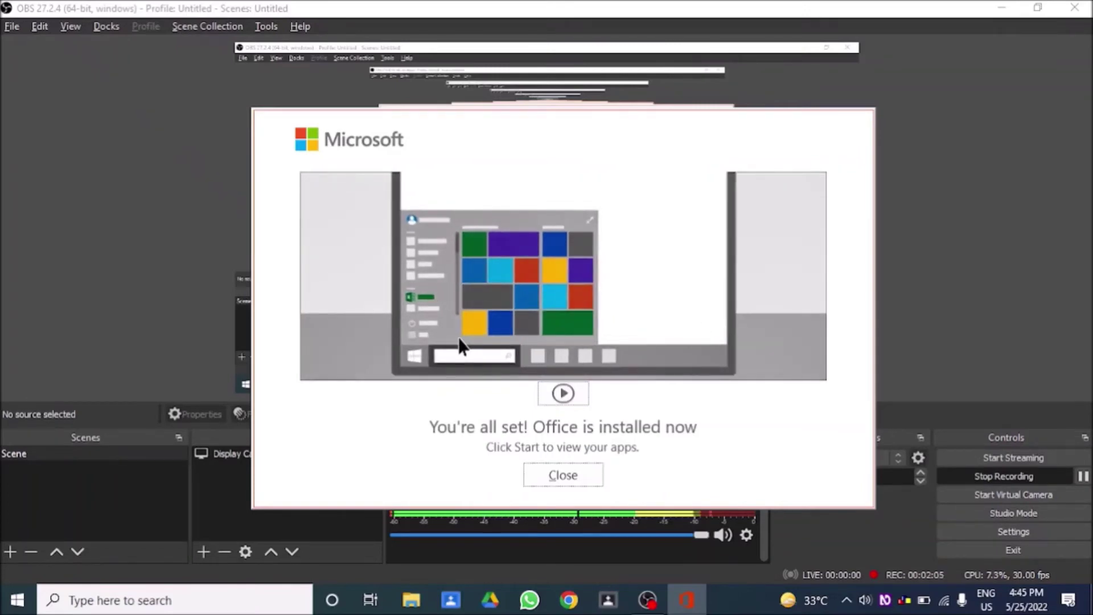
key(alt+Tab)
key(alt+Tab)
key(alt+Tab)
key(alt+Tab)
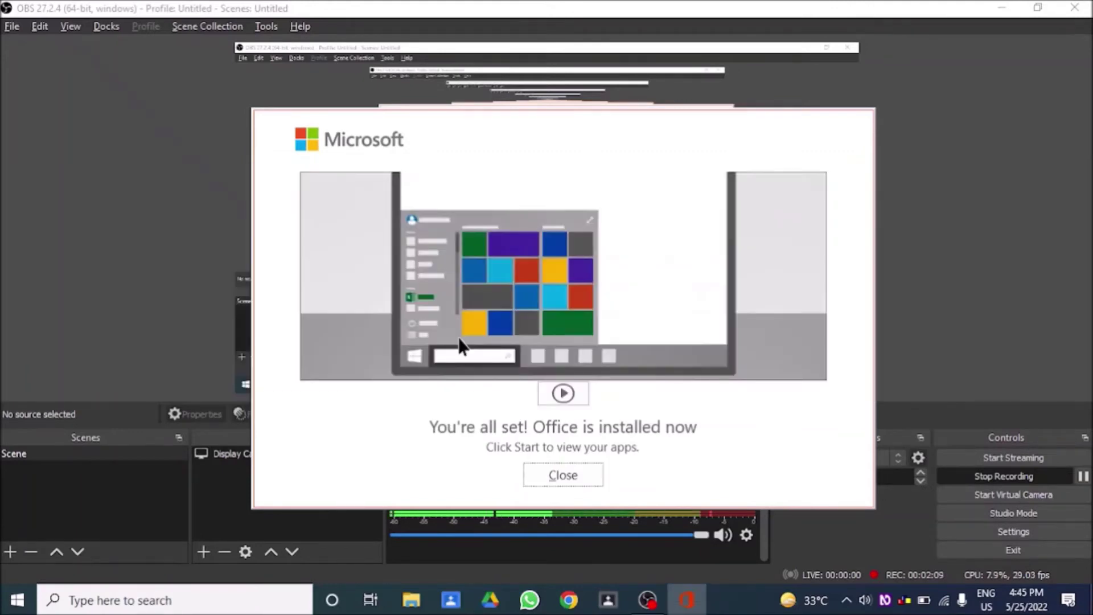
key(Return)
key(super+d)
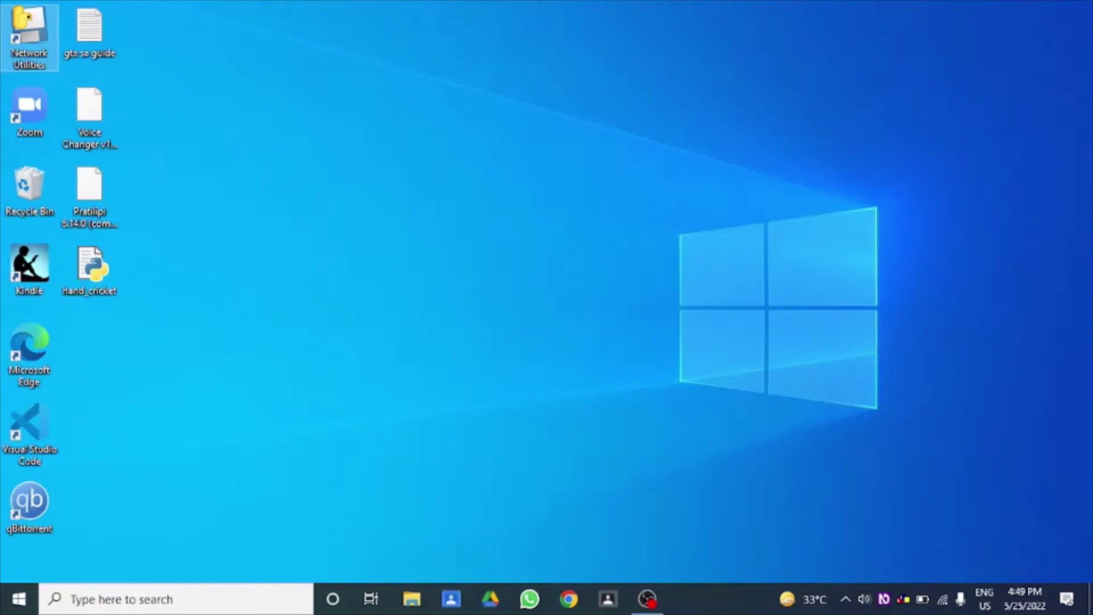
Open the Downloads folder and go into its Microsoft_Office_LTSC_2021X64_Pro_MAY_2022 folder
key(super+r)
text(downloads)
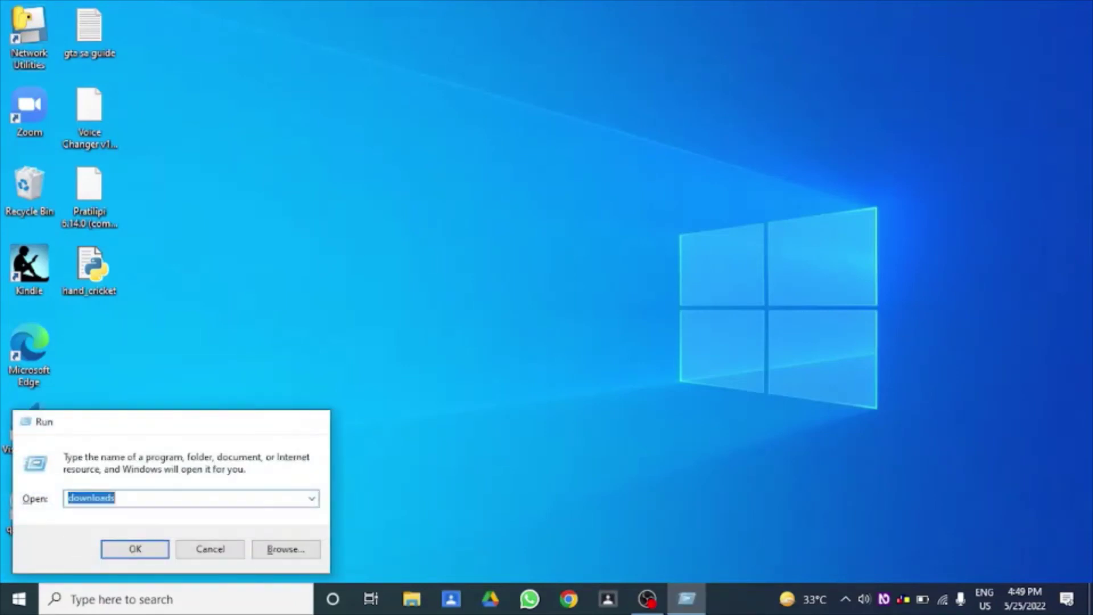
key(Return)
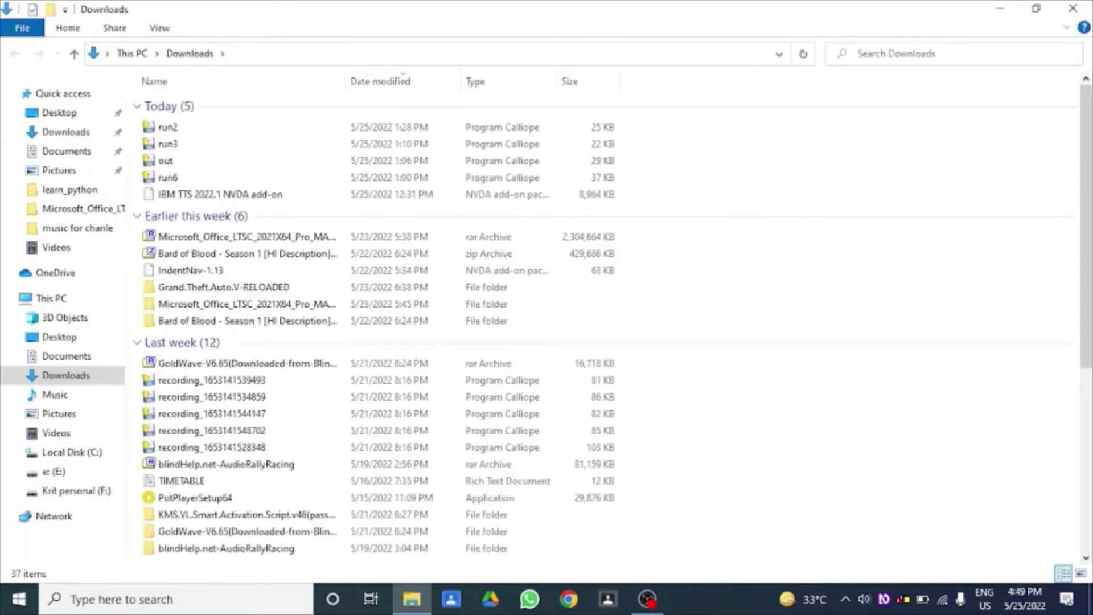
key(m)
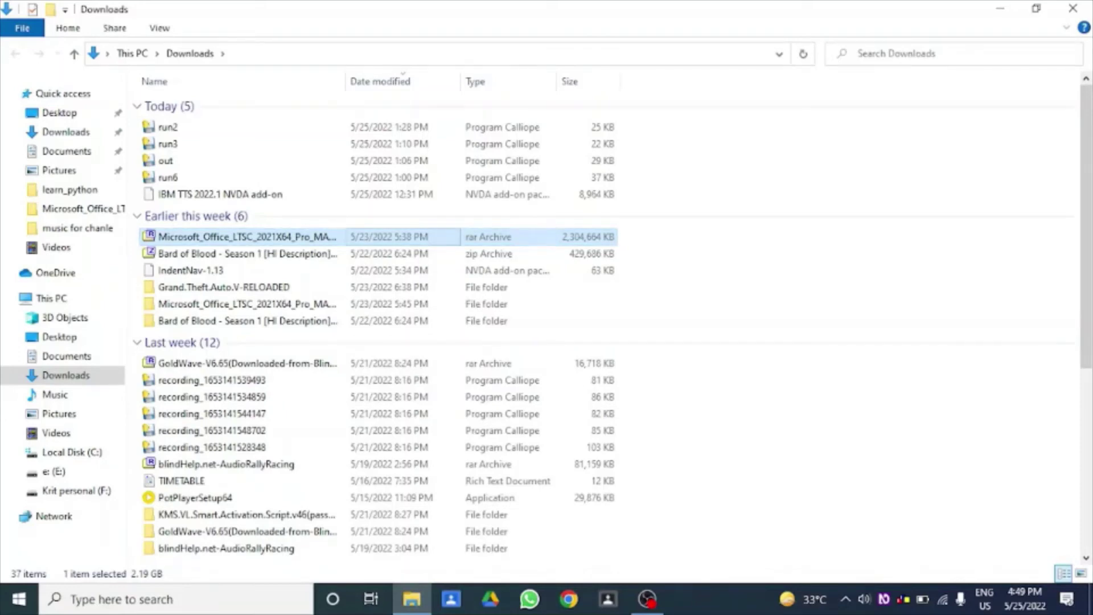
key(m)
key(Right)
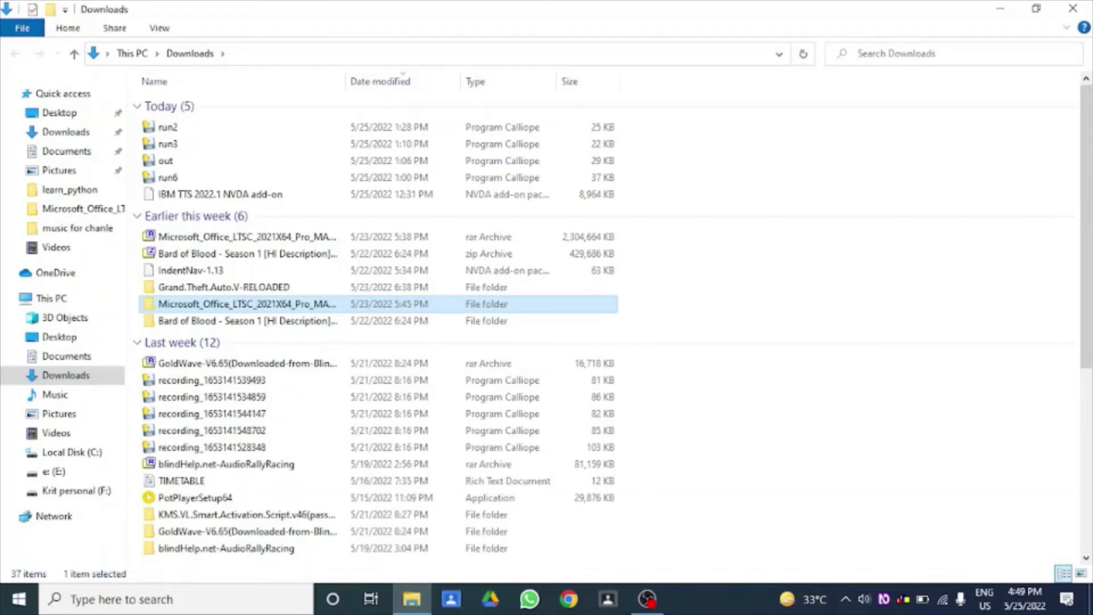
key(Return)
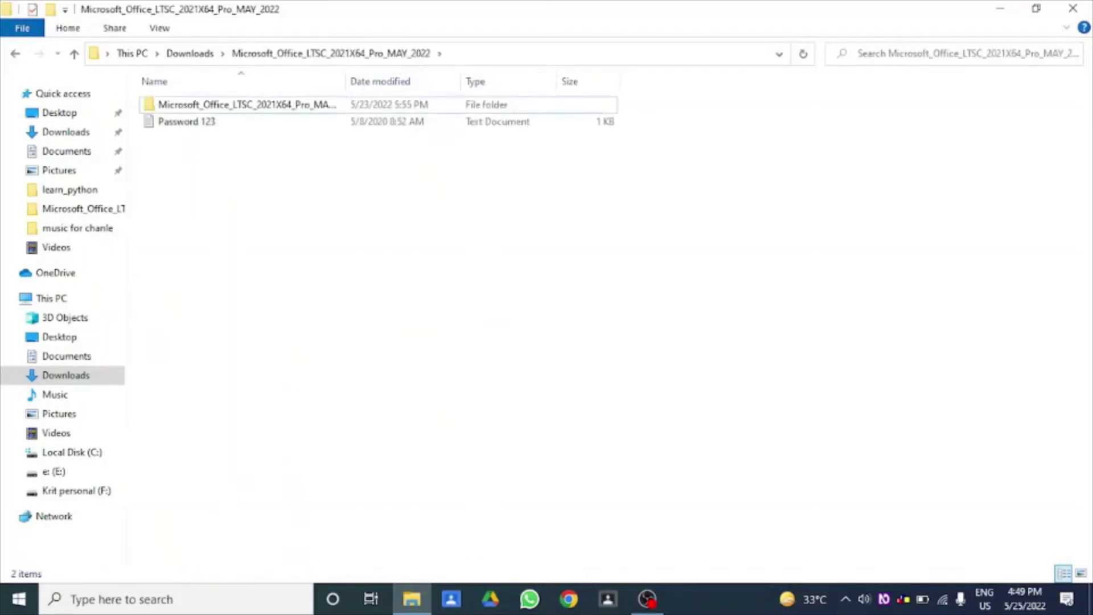
Open the nested Microsoft_Office_LTSC_2021X64_Pro_MAY_2022 folder and go into its Crack subfolder
key(m)
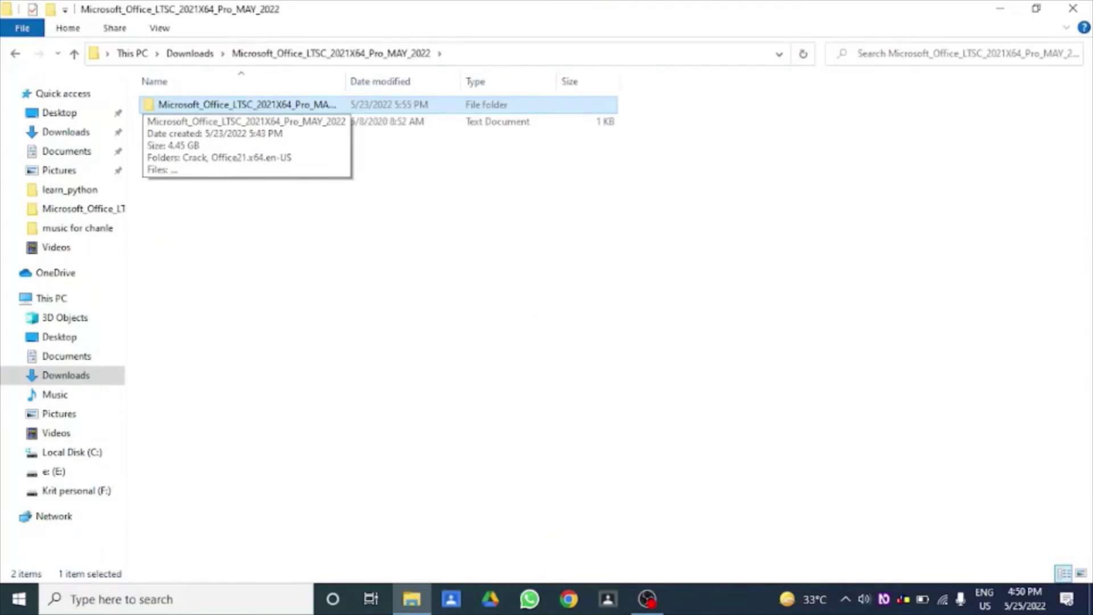
key(Return)
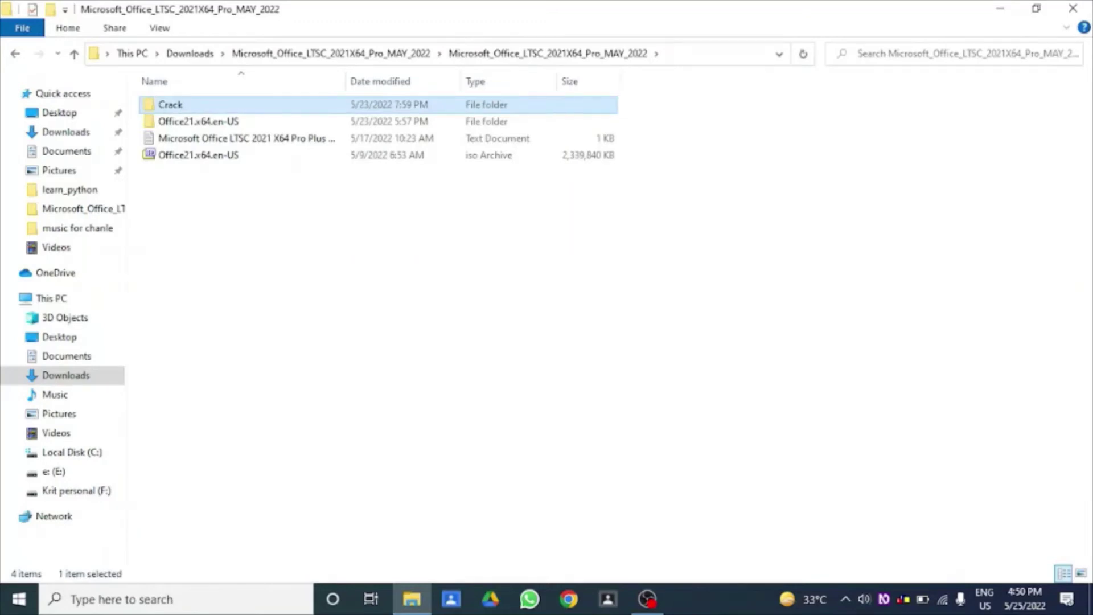
key(Return)
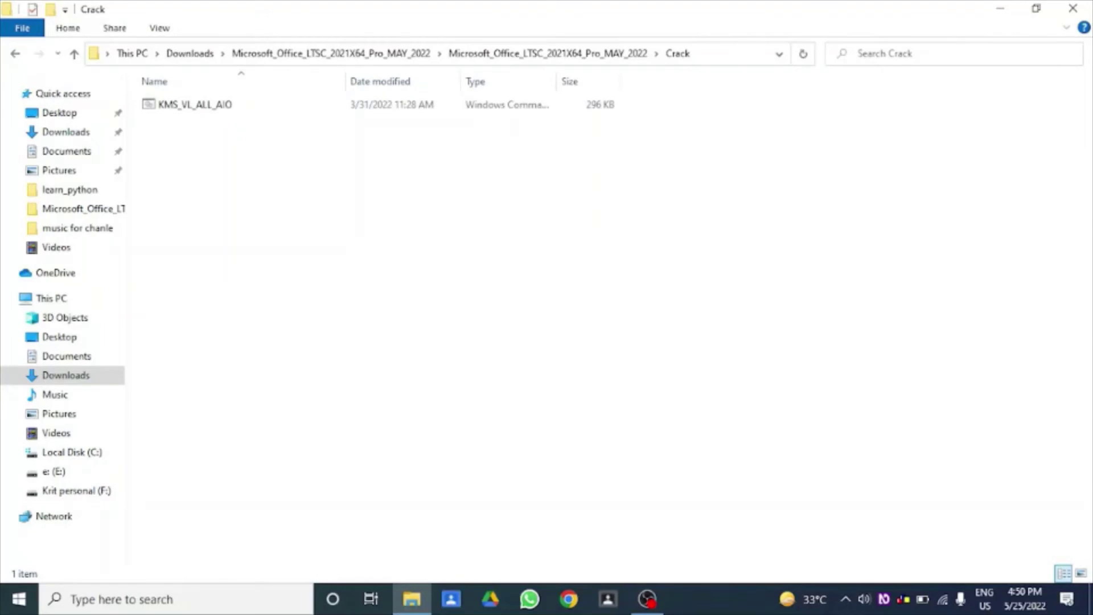
Run the KMS_VL_ALL_AIO script, choose option 1 Activate in its menu, and exit the script
click(195, 105)
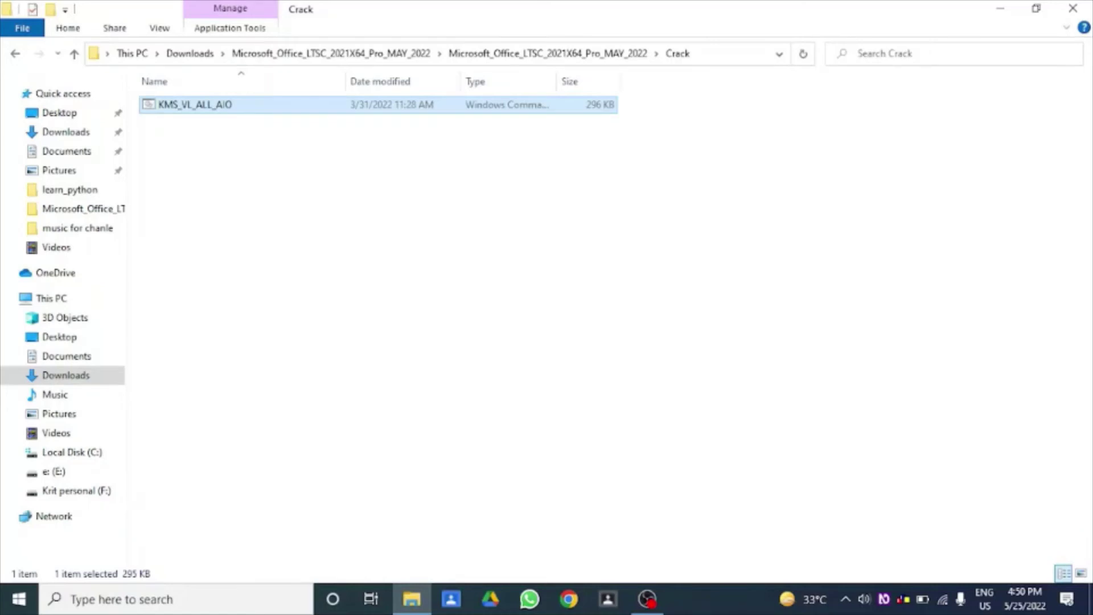
key(Return)
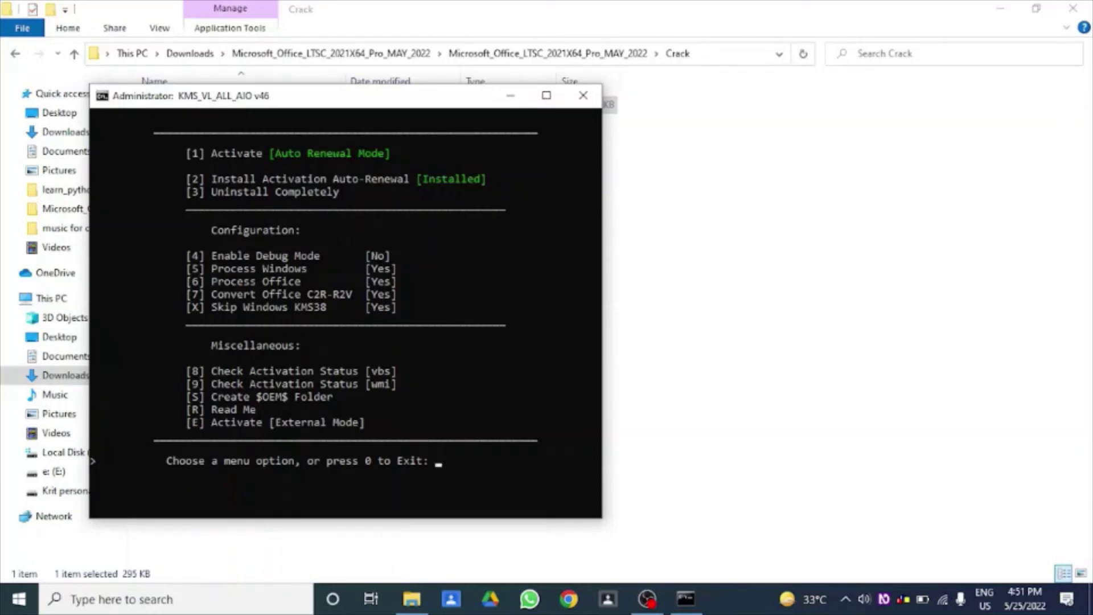
key(1)
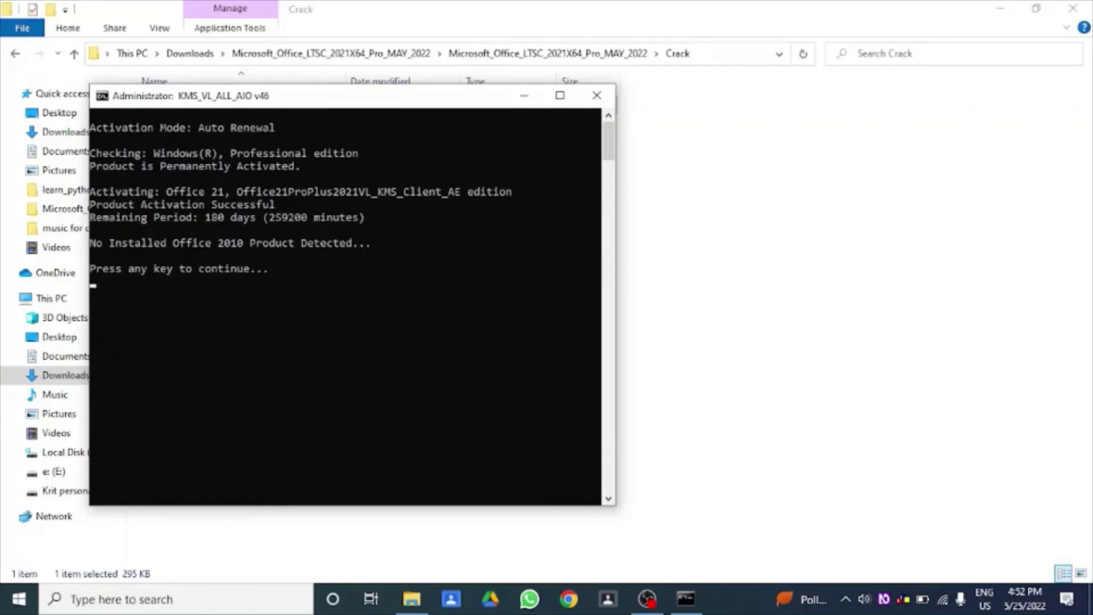
key(Return)
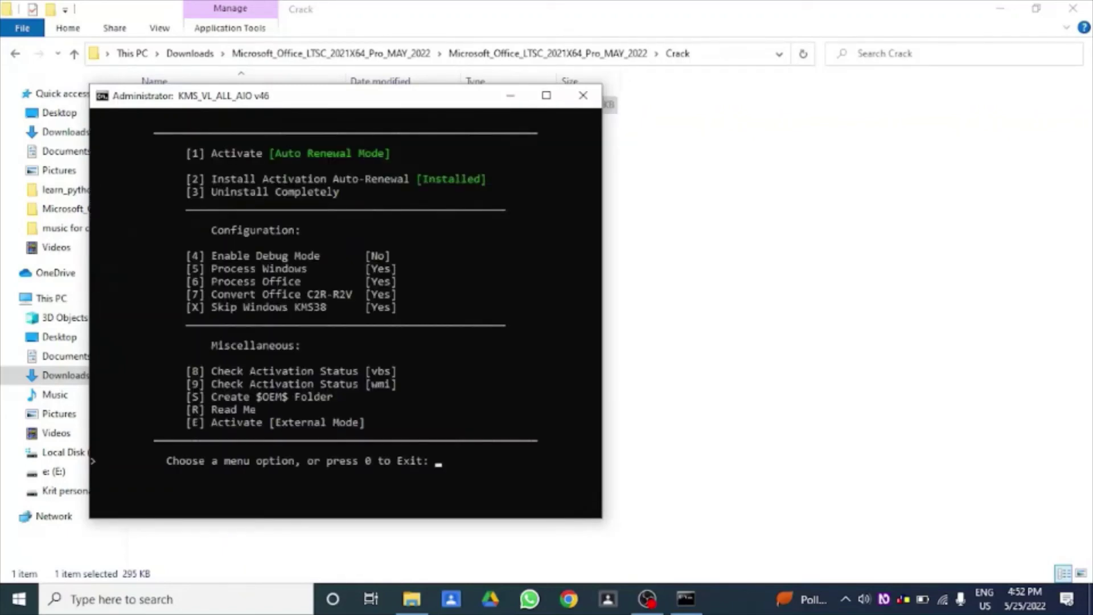
key(0)
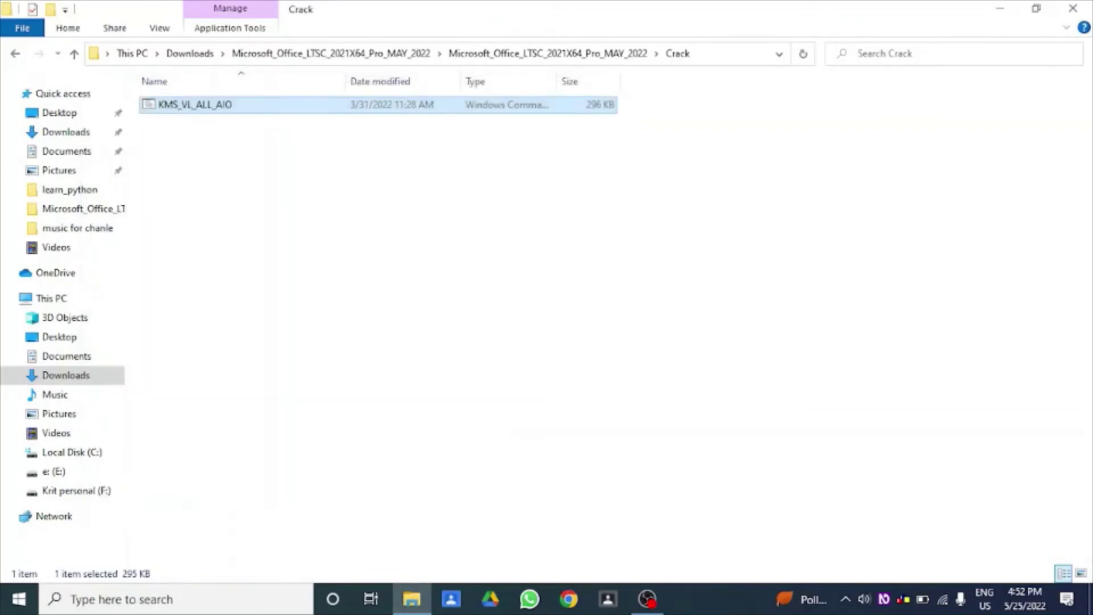
Show the desktop, launch Word with the run command winword, and bring its start window to the front
key(super+d)
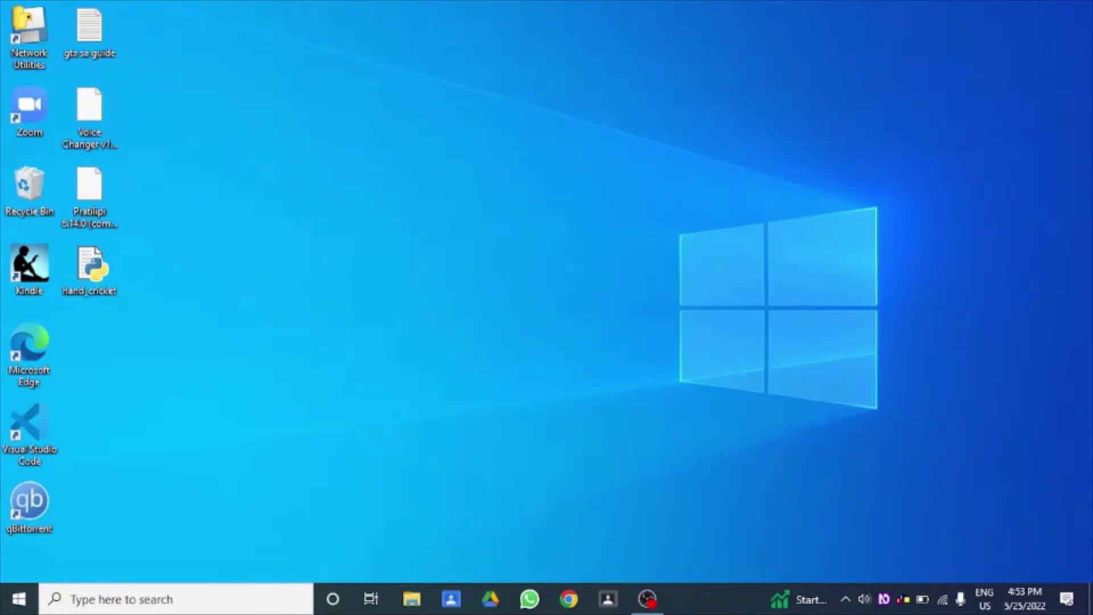
key(super+r)
key(BackSpace)
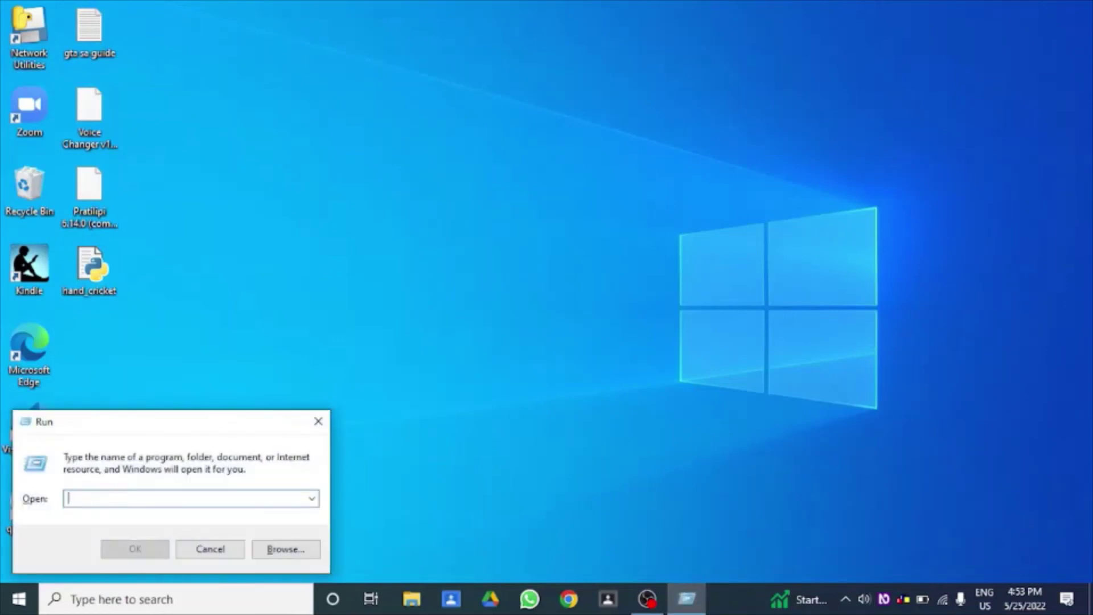
text(winword)
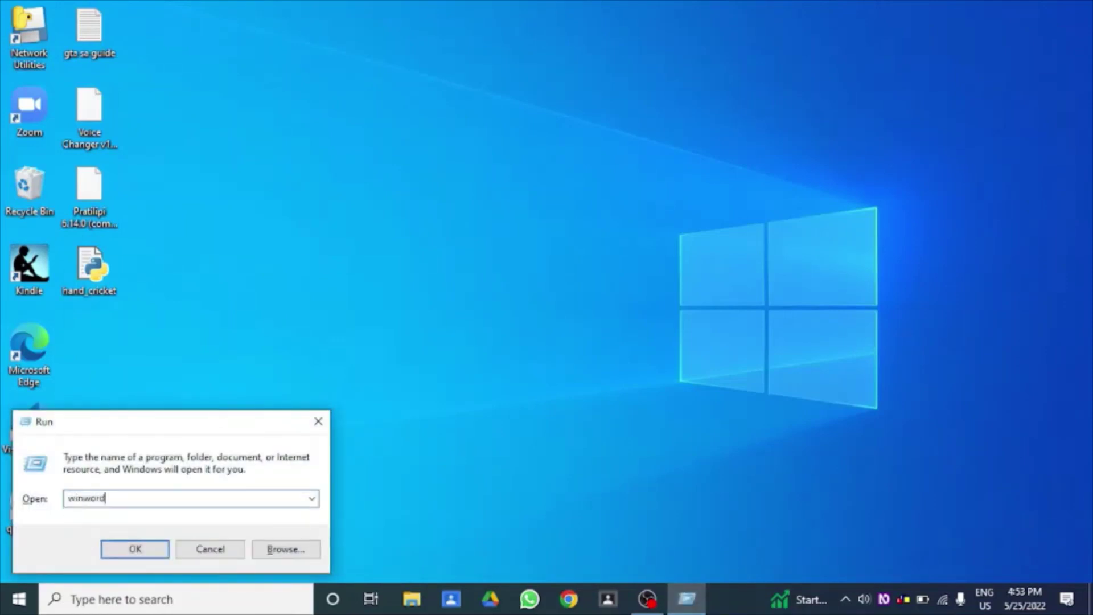
key(Return)
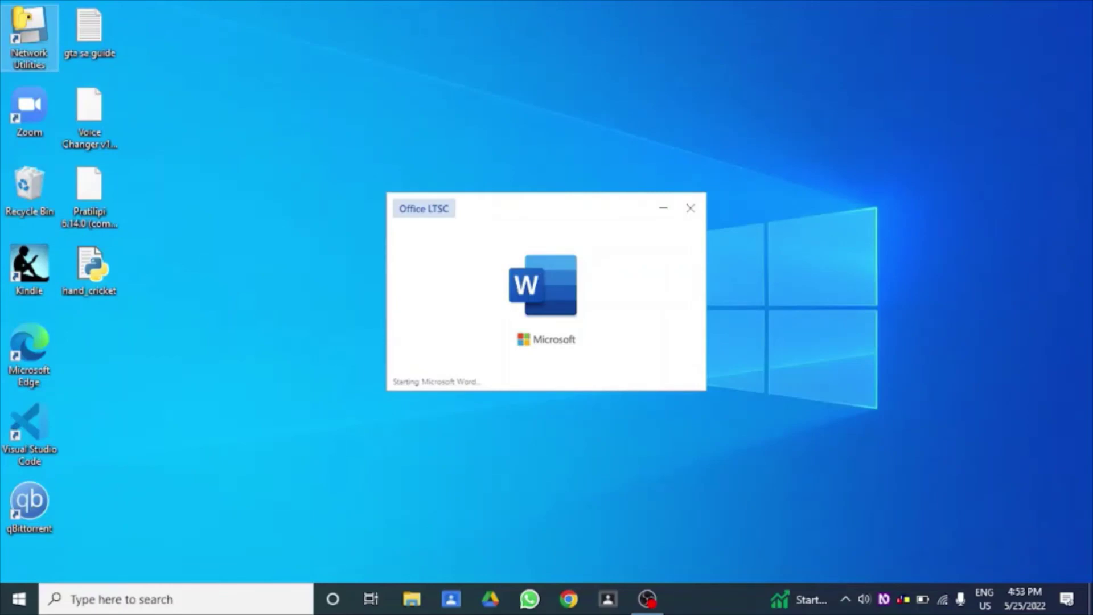
key(alt+Tab)
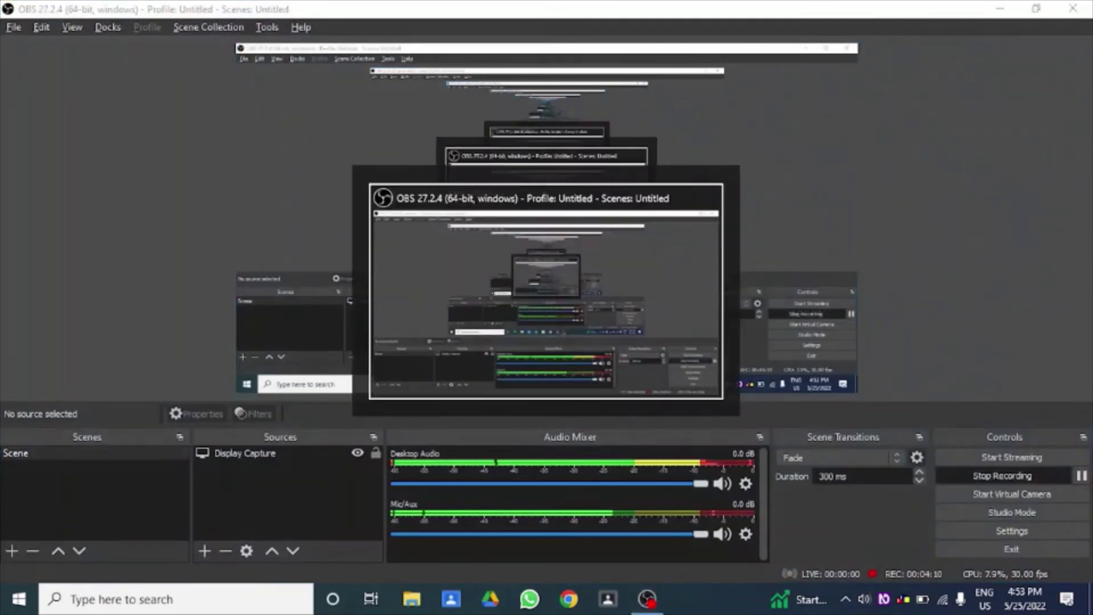
key(super+Down)
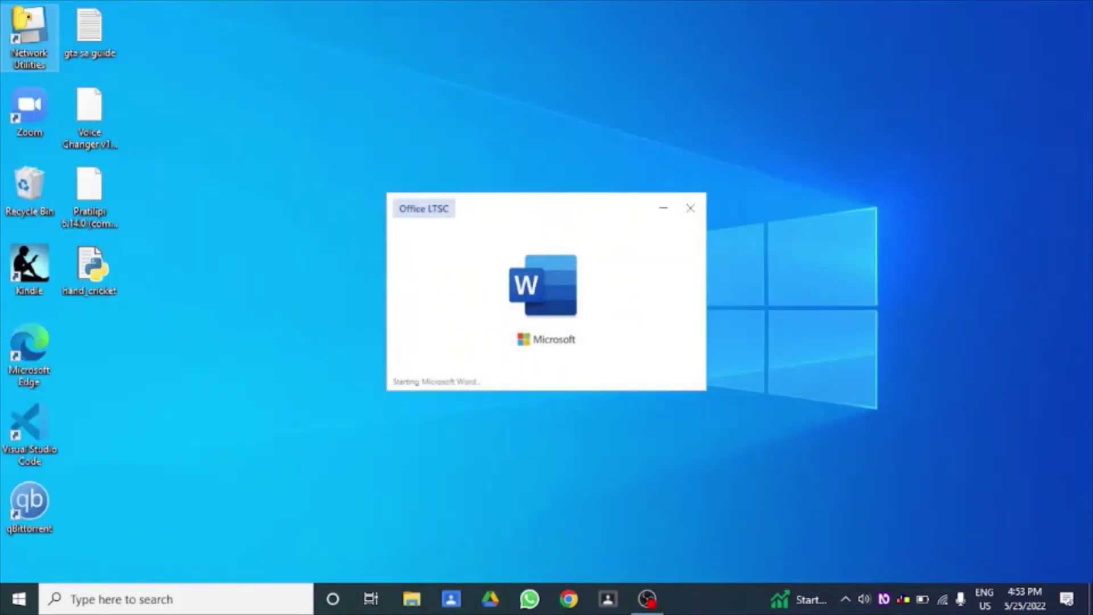
key(alt+Tab)
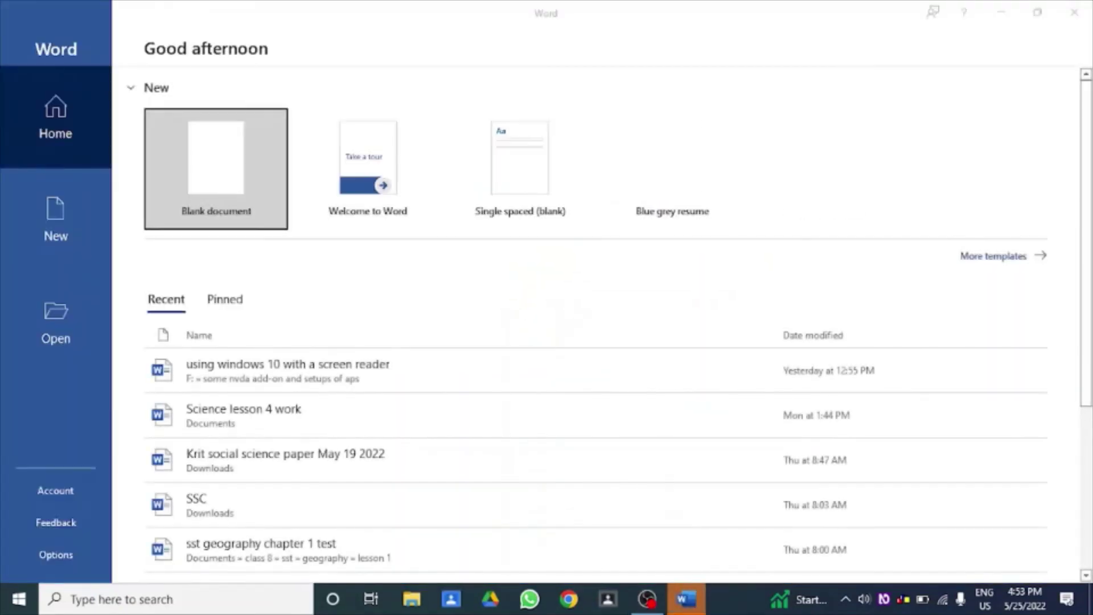
key(alt+Tab)
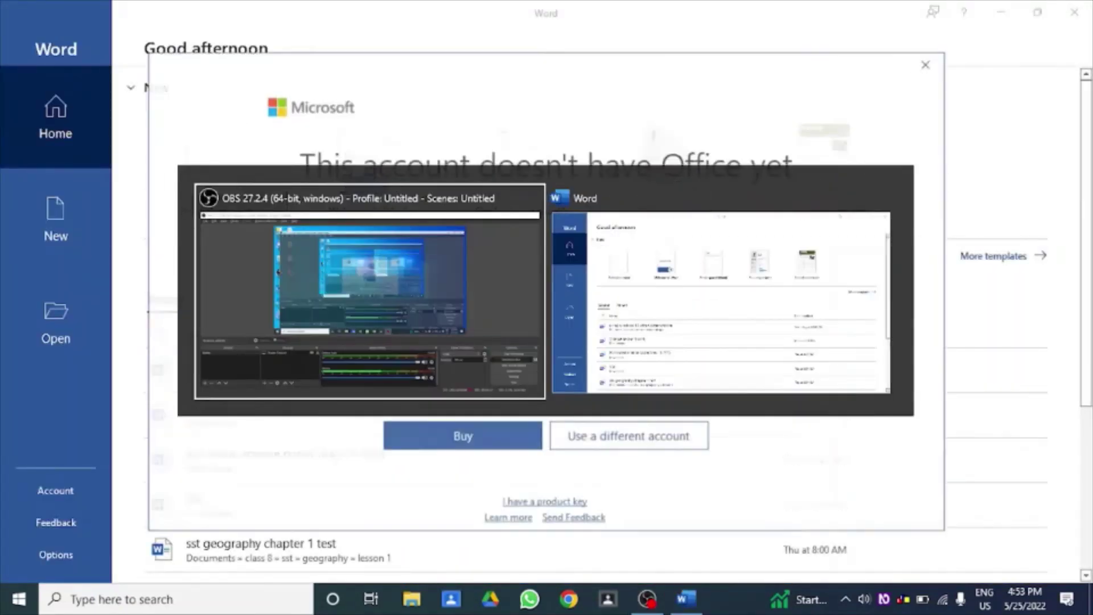
key(alt+Tab)
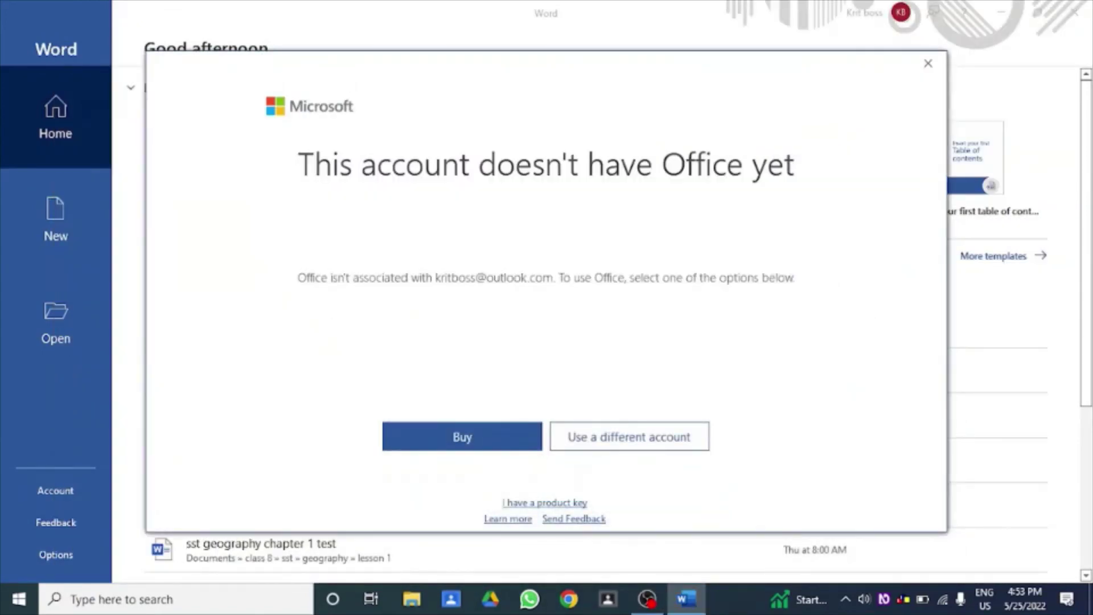
Dismiss the Microsoft account notice and close the Microsoft 365 free trial offer in Word
key(Escape)
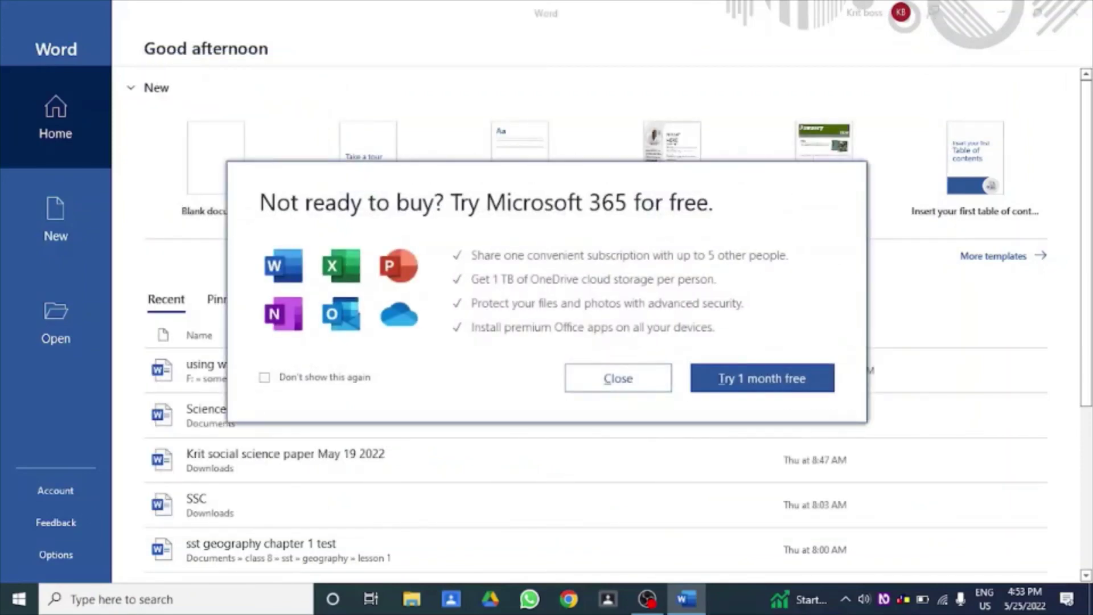
key(alt+Tab)
key(Tab)
key(Tab)
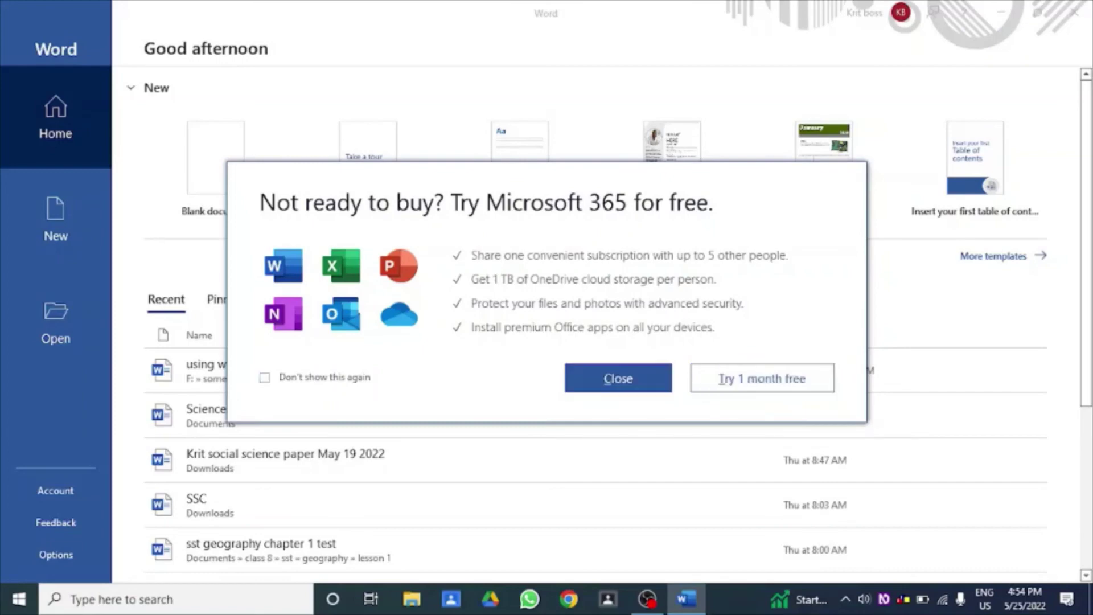
key(Tab)
key(shift+Tab)
key(Return)
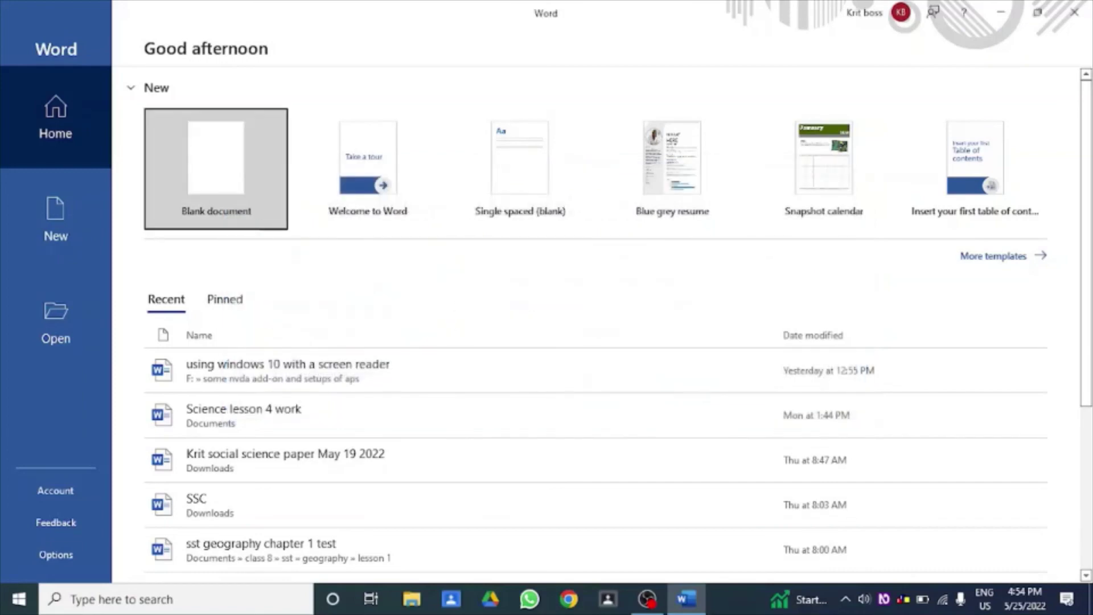
Create a blank document in Word, then close the document and Word
key(Return)
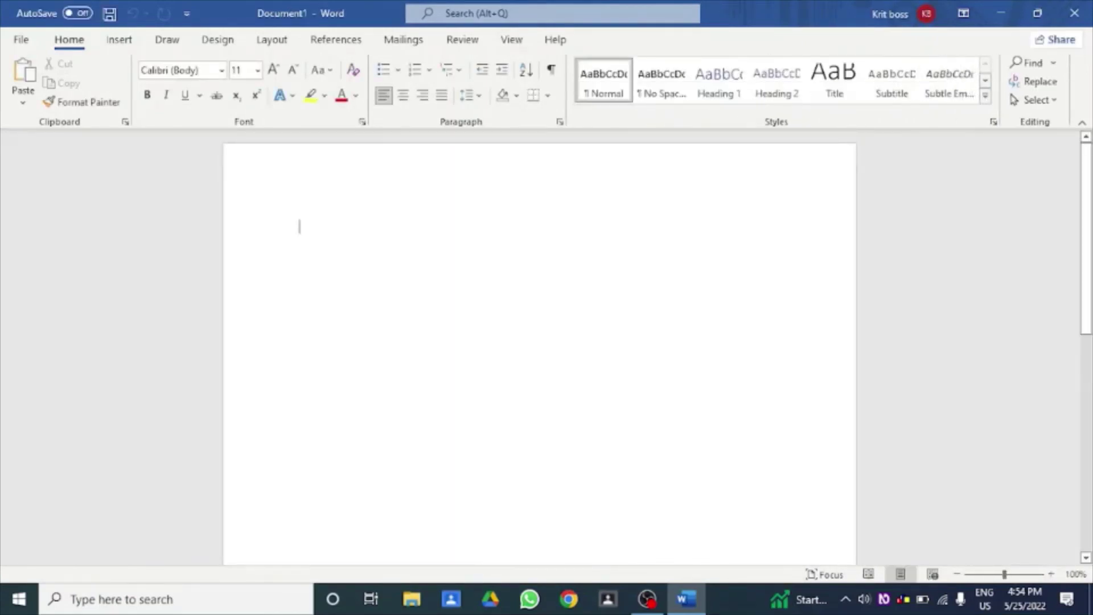
key(alt+Tab)
key(Tab)
key(Tab)
key(alt+Tab)
key(Tab)
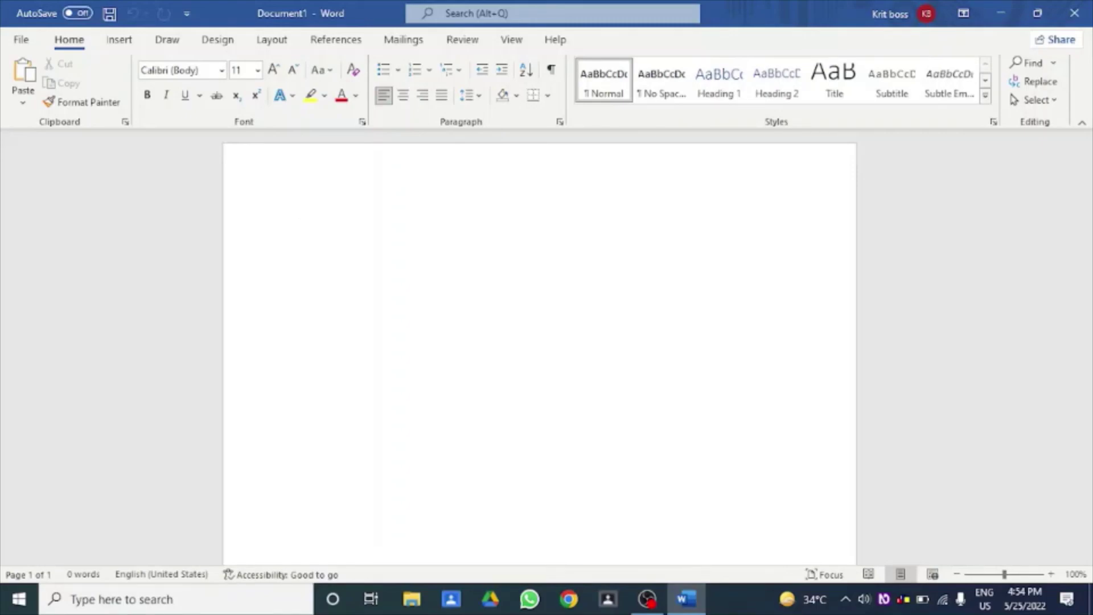
key(ctrl+w)
key(alt+F4)
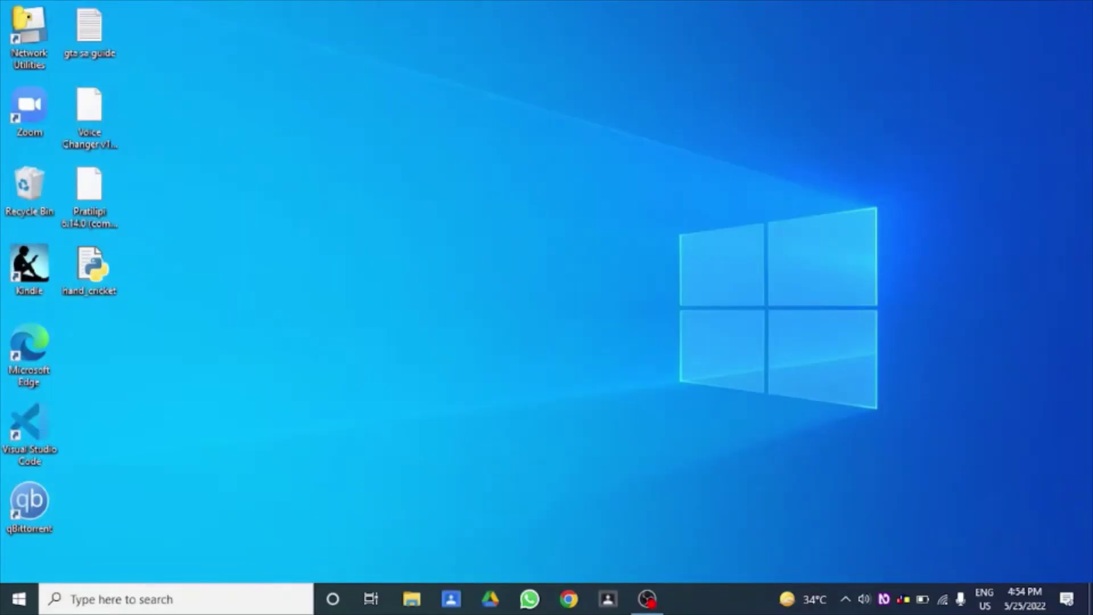
Relaunch Word and create a new blank document
key(super+r)
key(Return)
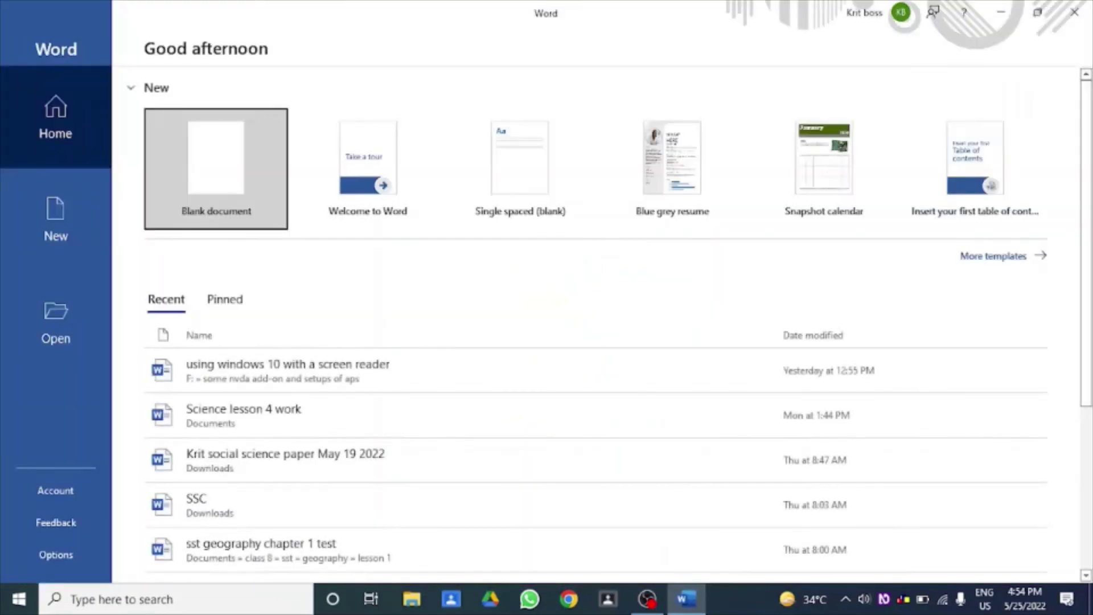
key(Return)
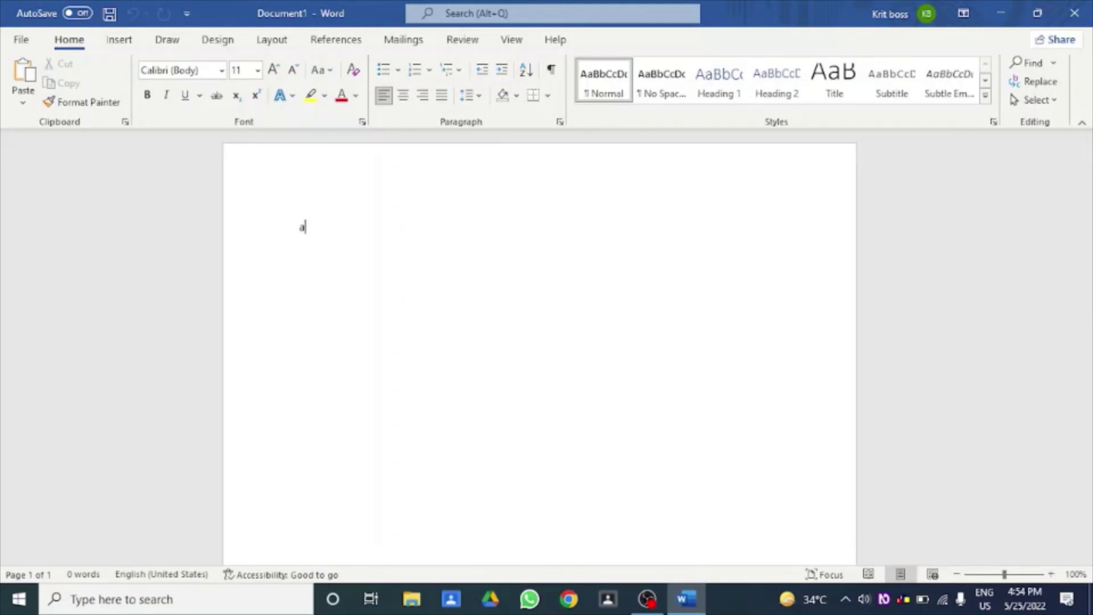
Enter the line "Advance blind tech" in the blank document and return to the start of that line
text(Advance blind tech)
key(Return)
click(299, 226)
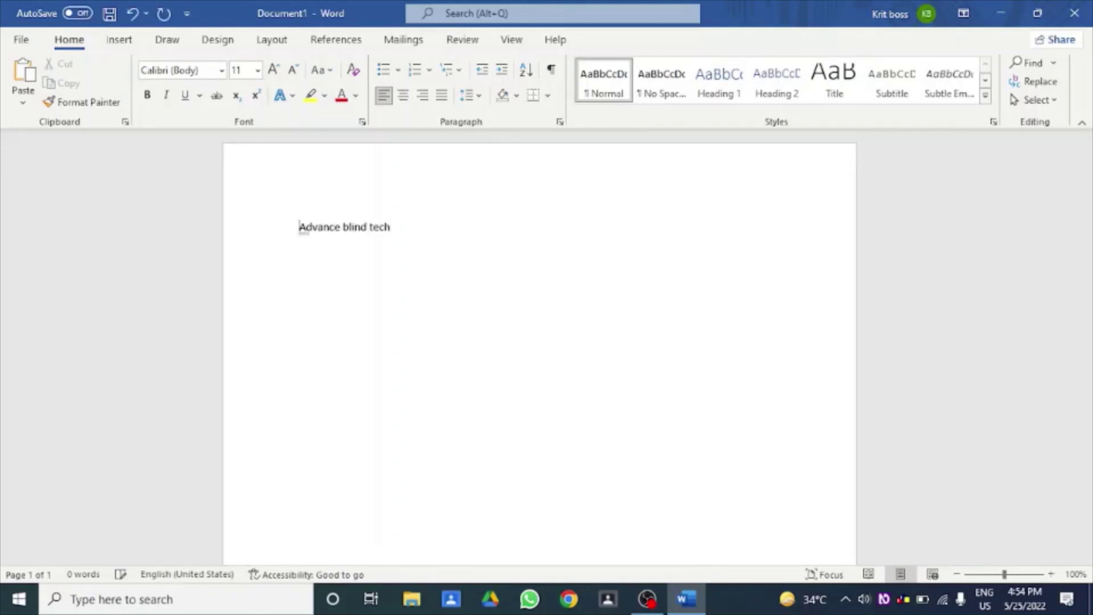
key(Down)
key(alt+Tab)
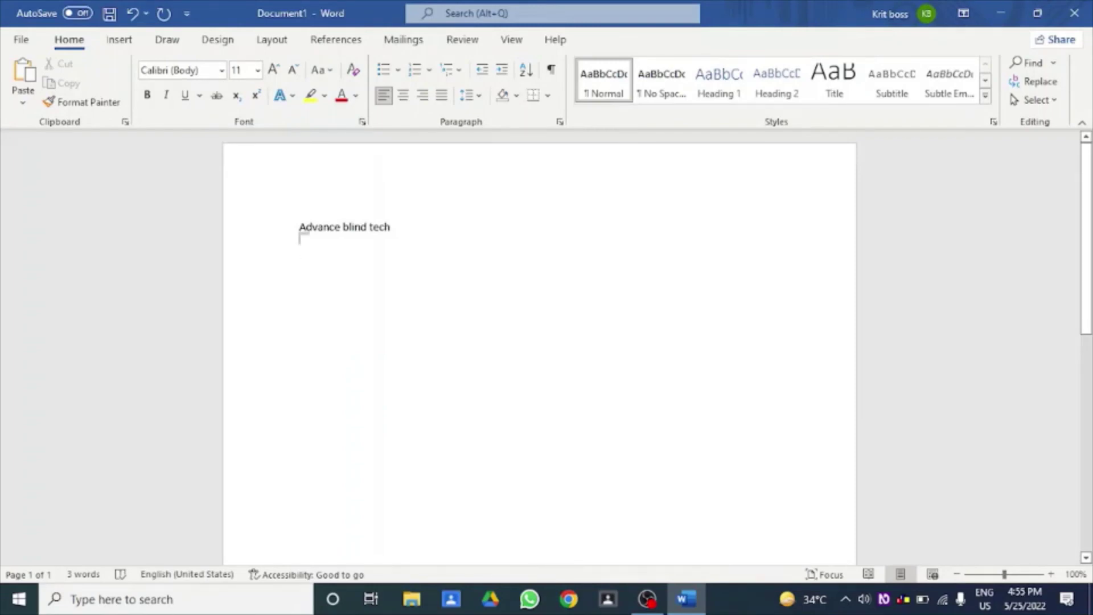
click(298, 225)
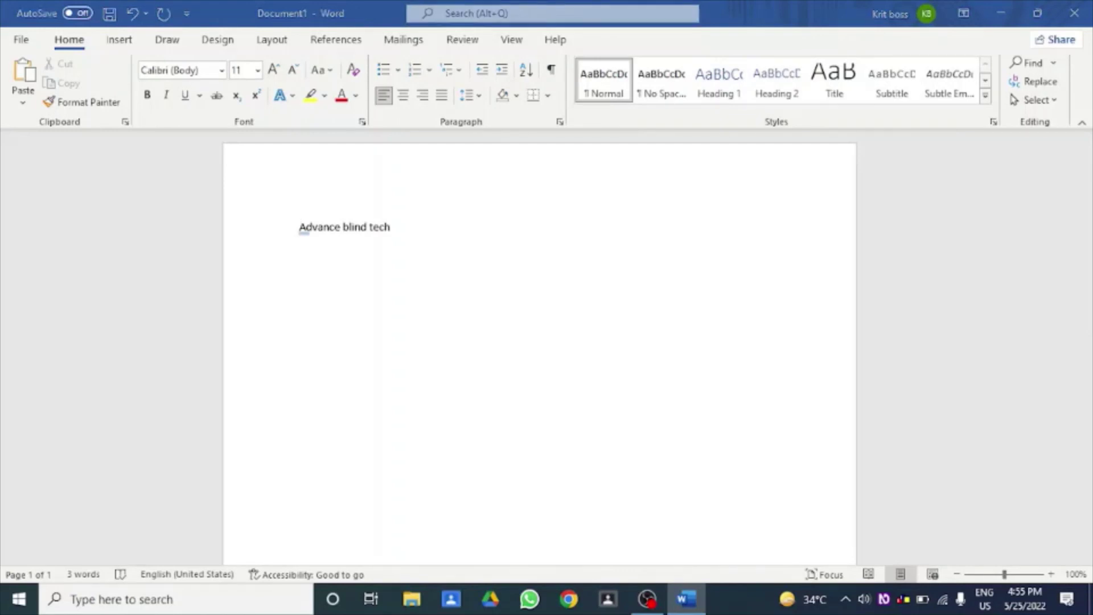
Close the test document without saving its changes
key(ctrl+s)
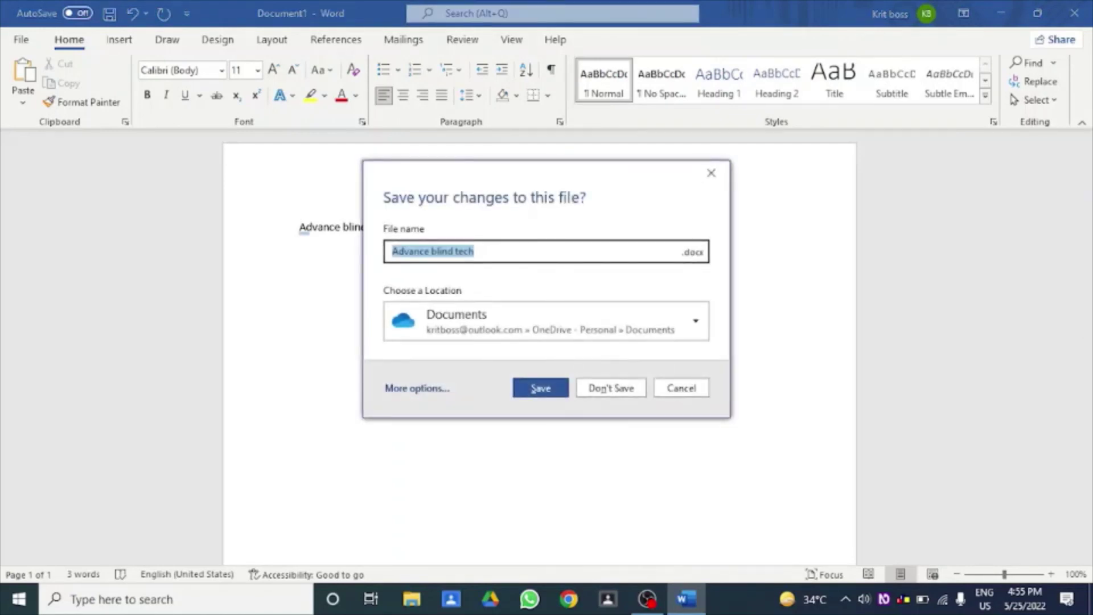
click(416, 387)
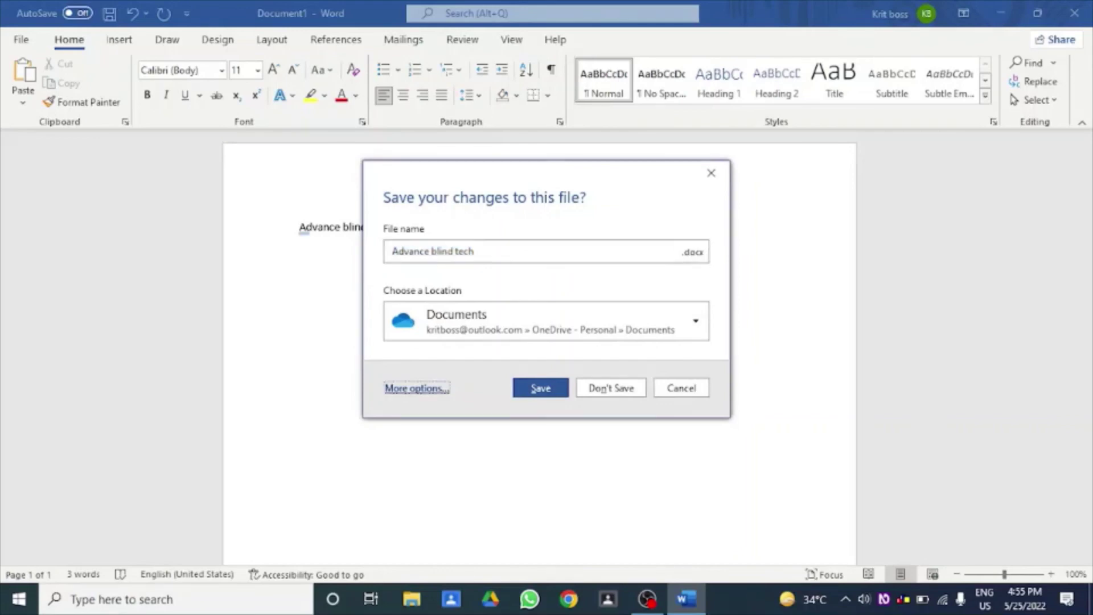
key(Tab)
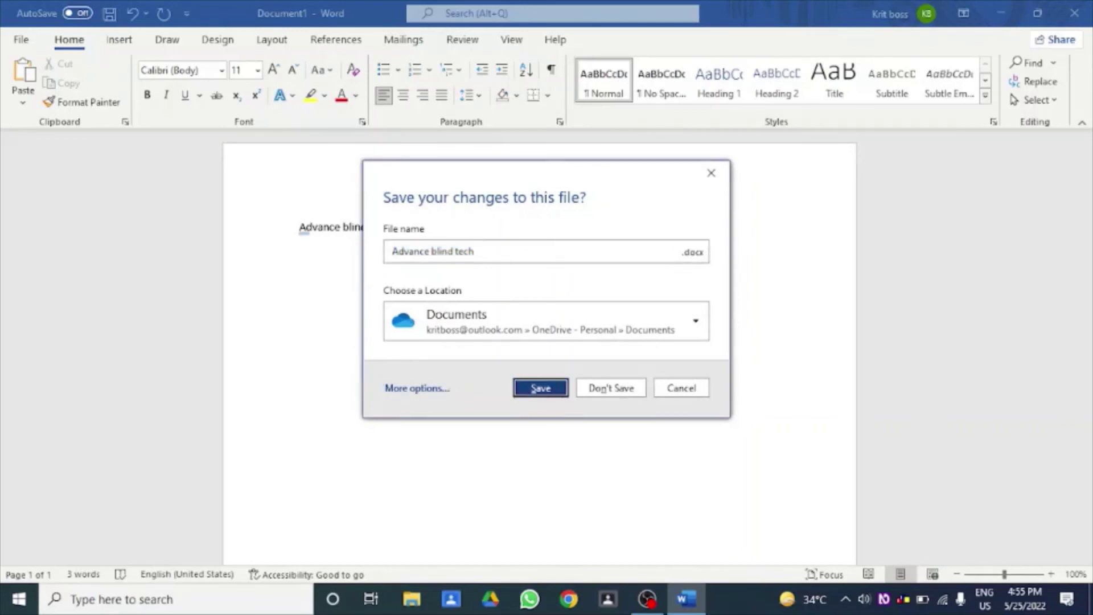
key(Tab)
key(Tab)
key(shift+Tab)
key(Return)
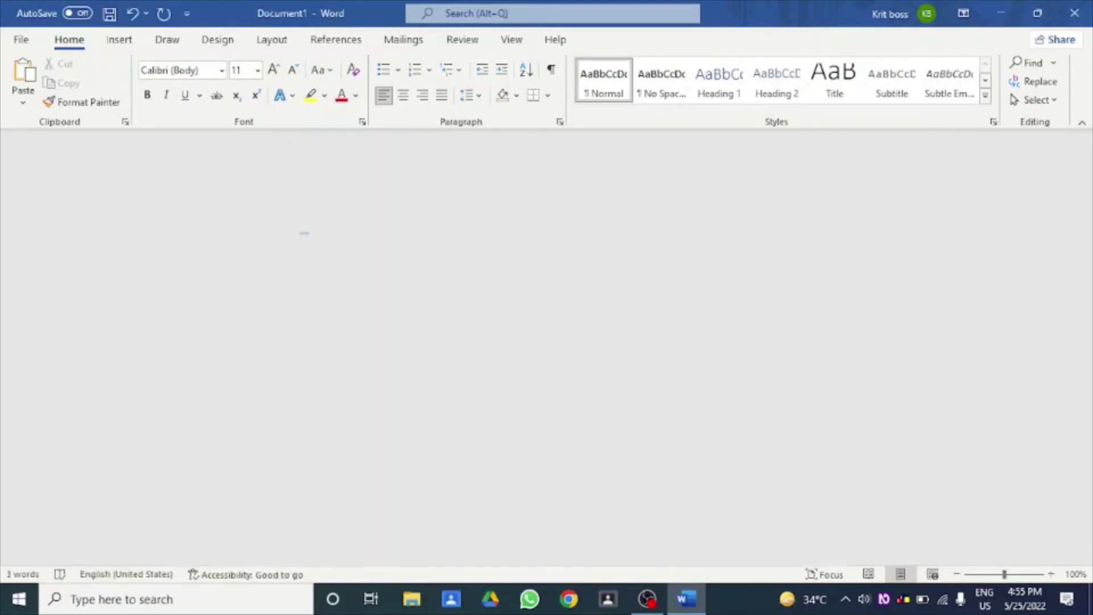